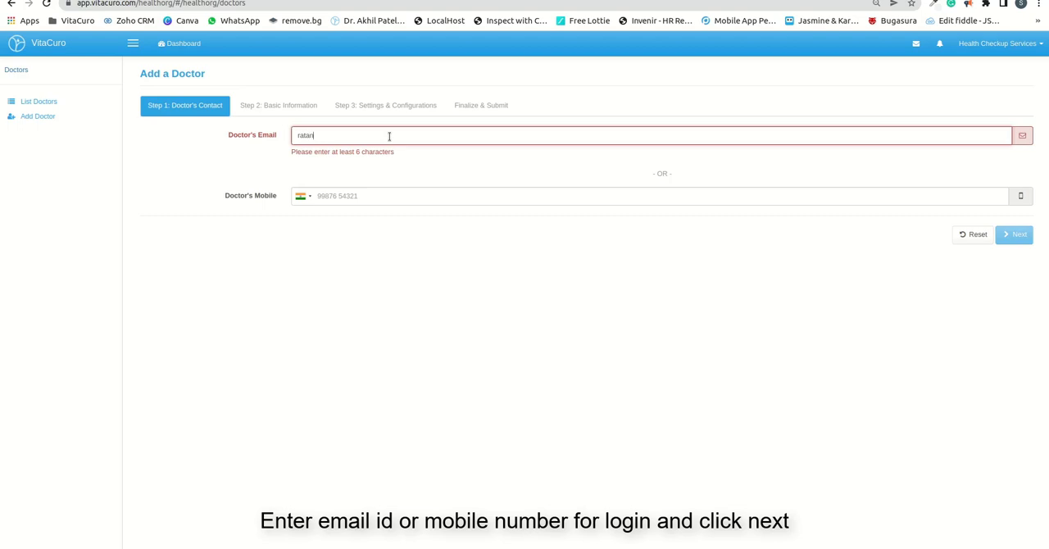
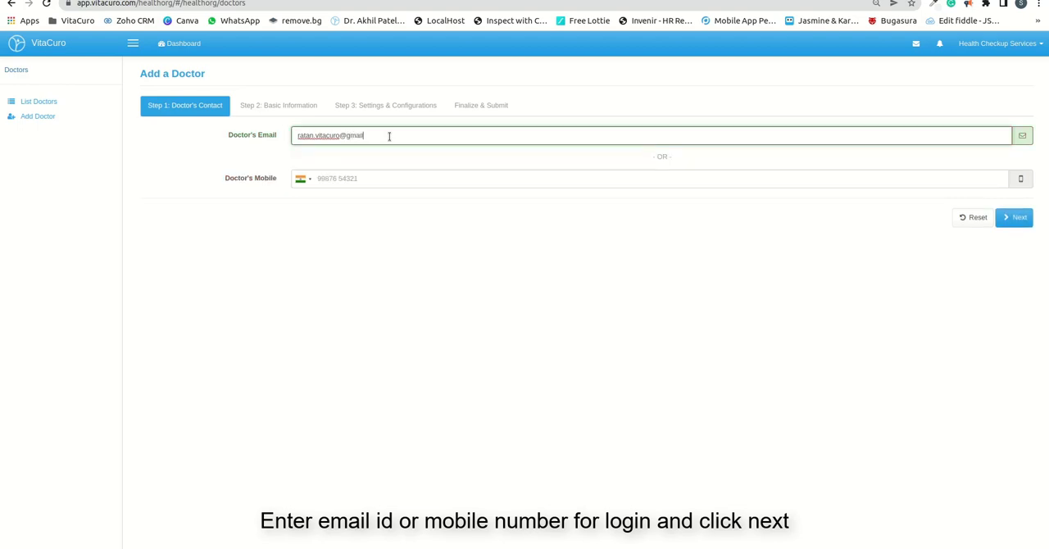
Step: Enter the doctor's email as the contact, then proceed past the basic information to the settings and configurations
click(1012, 220)
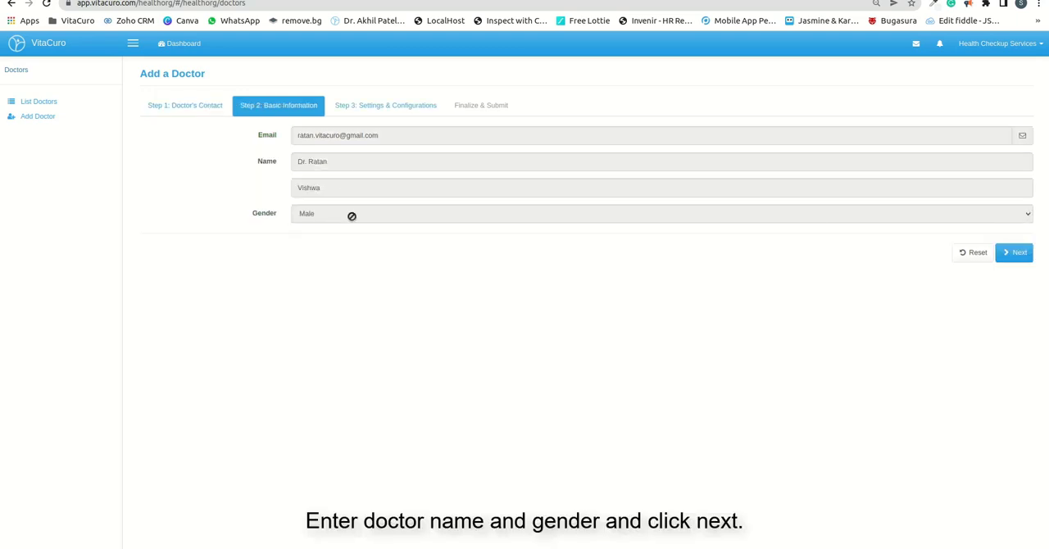
click(1016, 253)
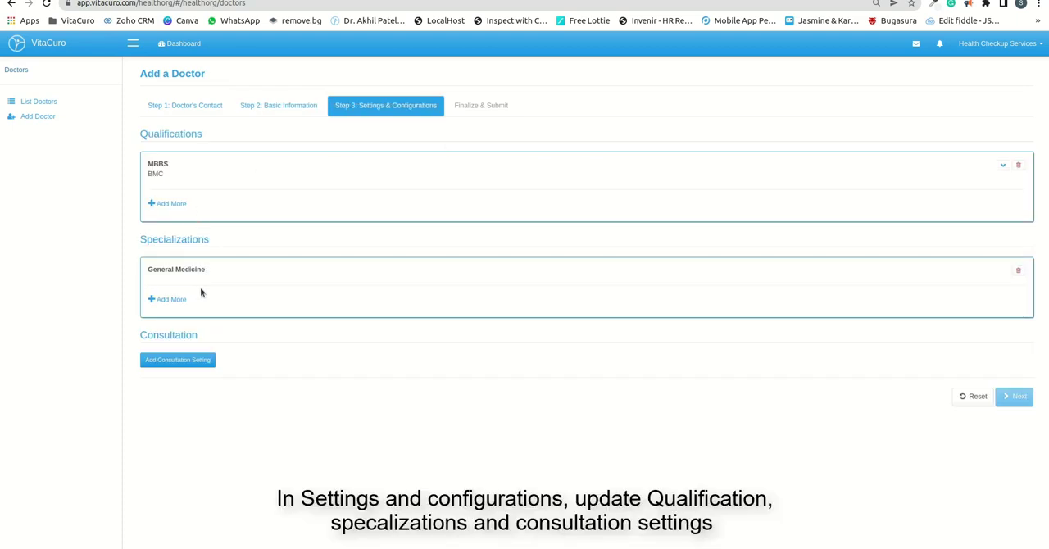
Step: Start a new consultation setting for Health Checkup Services and add Consultation as its service
click(188, 362)
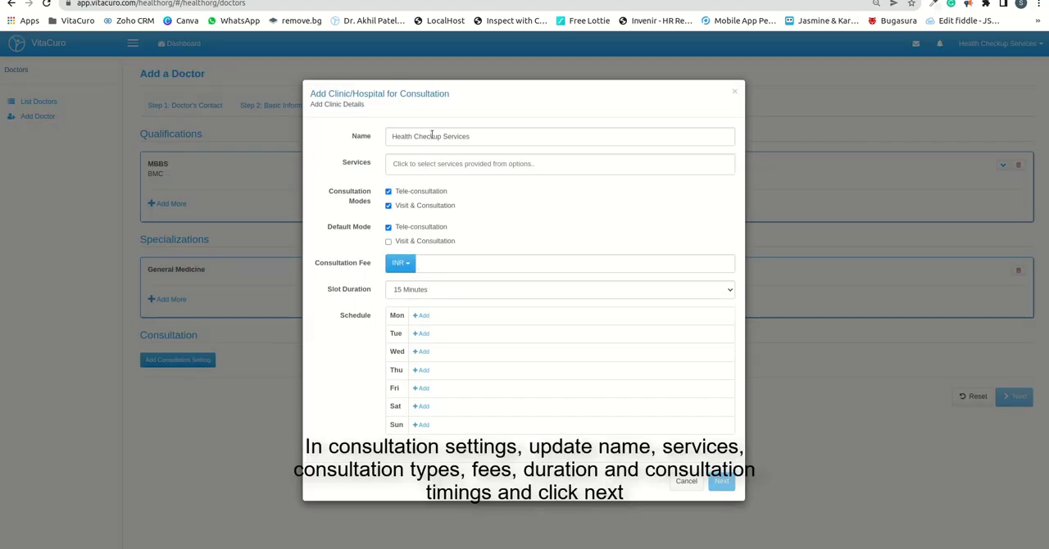
click(418, 166)
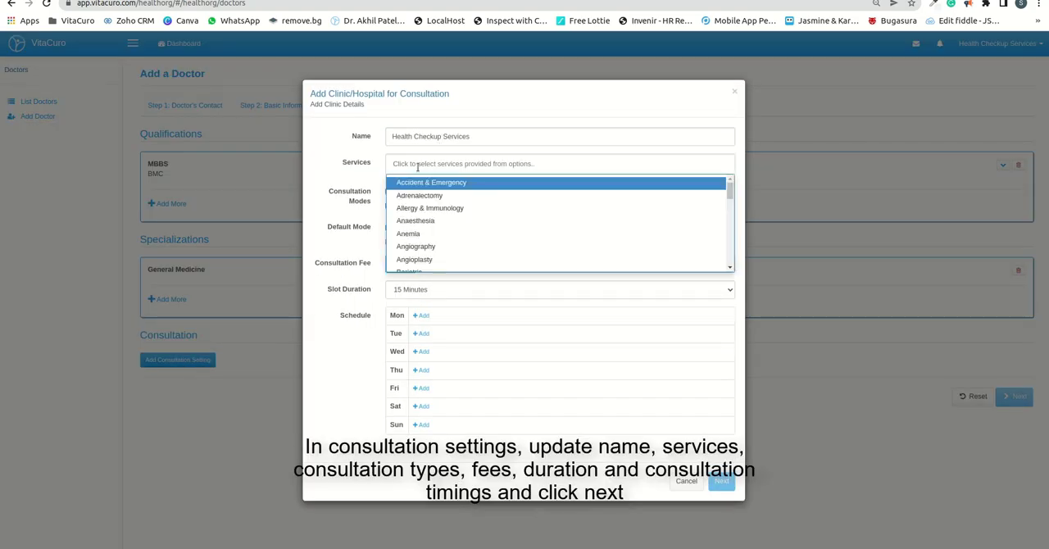
text(co)
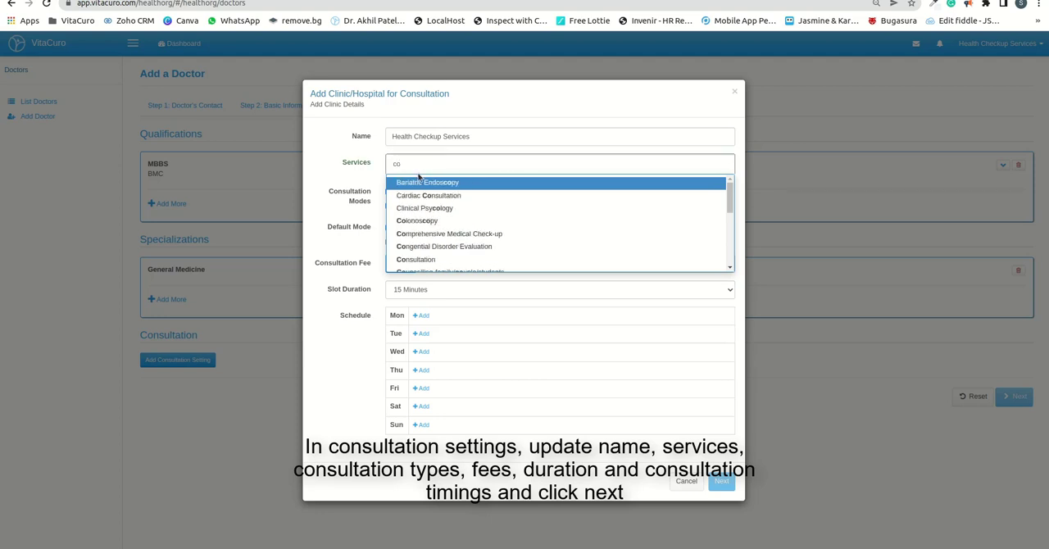
click(402, 259)
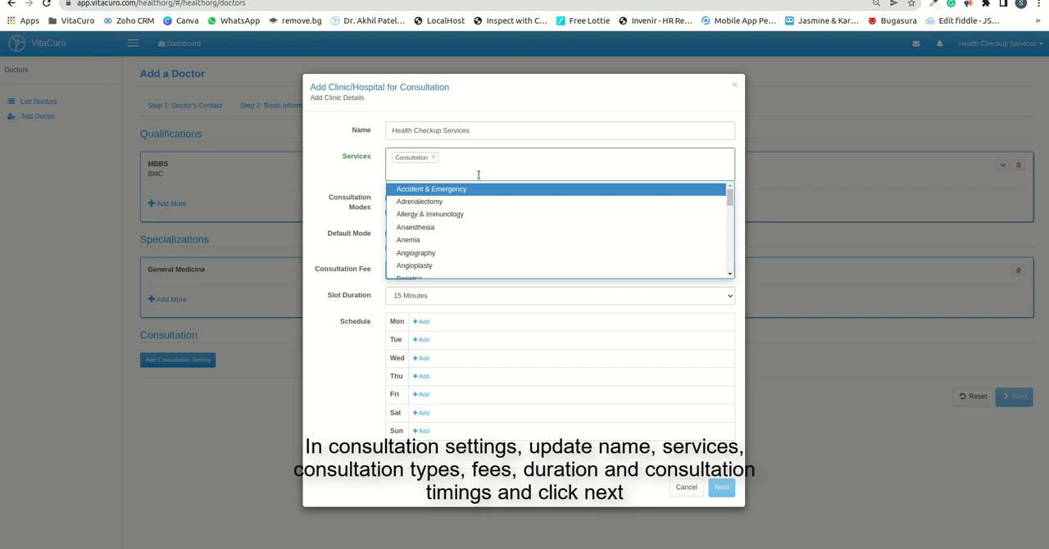
click(344, 180)
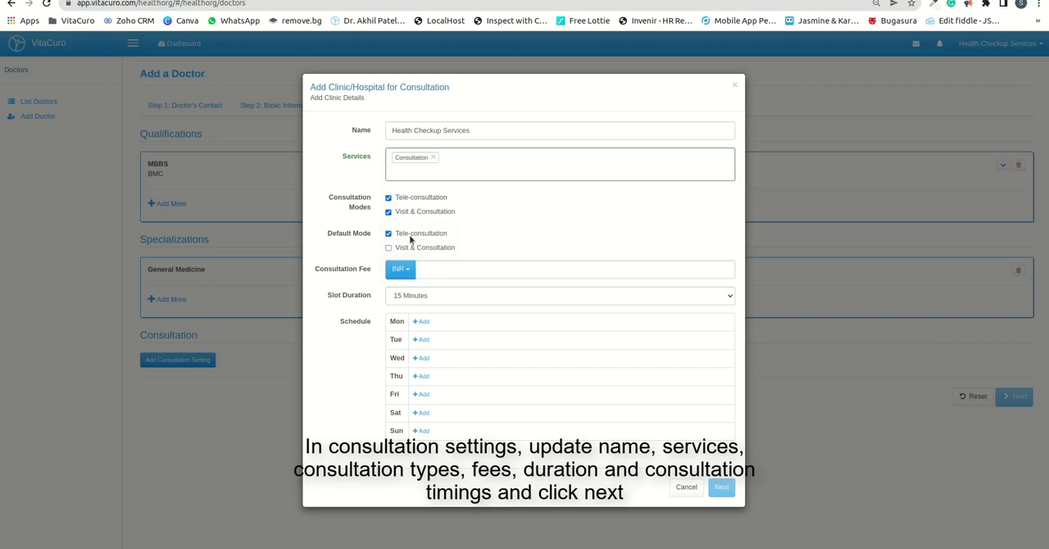
Step: Set the consultation fee to INR 100 and the slot duration to 10 minutes
click(423, 272)
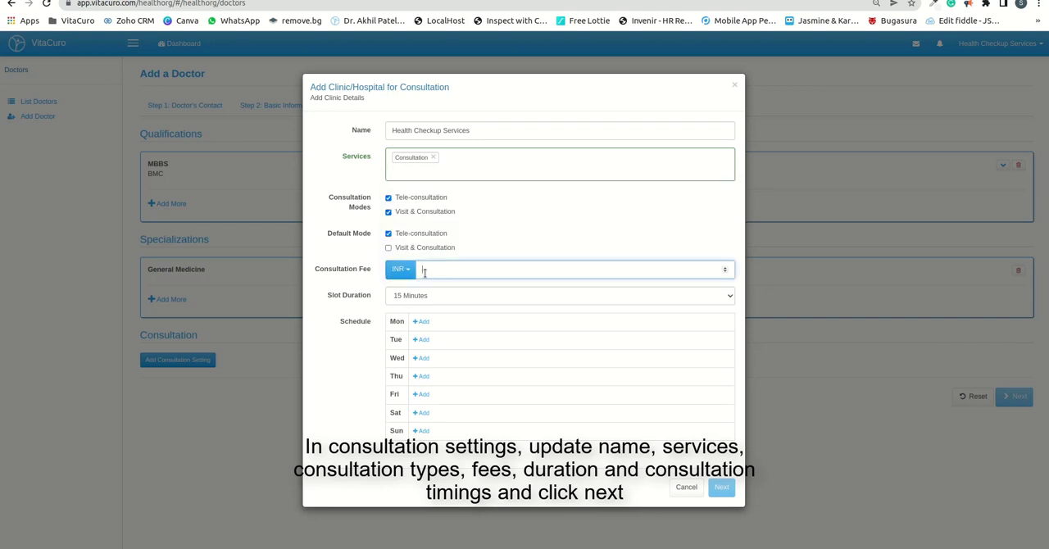
text(100)
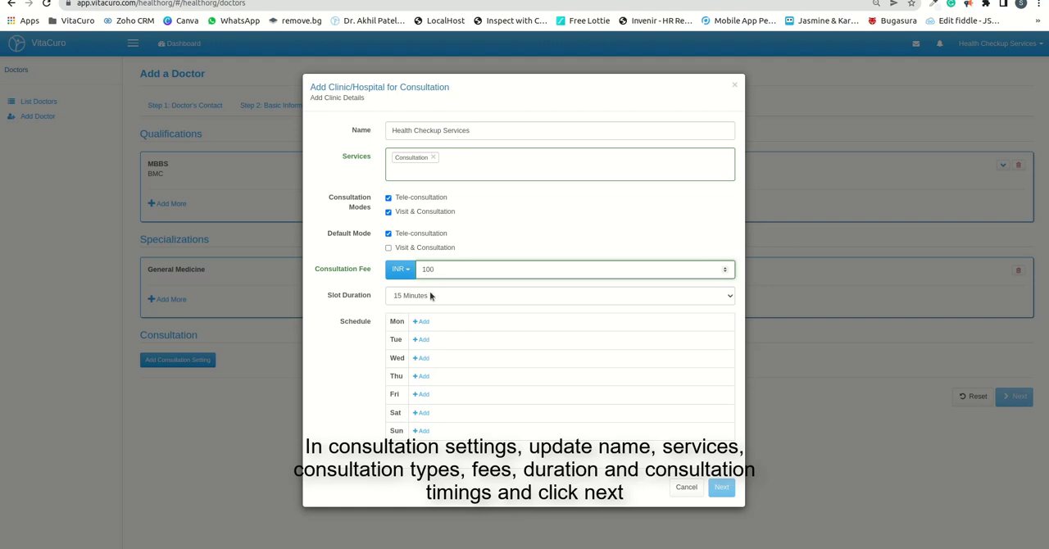
click(432, 295)
click(427, 318)
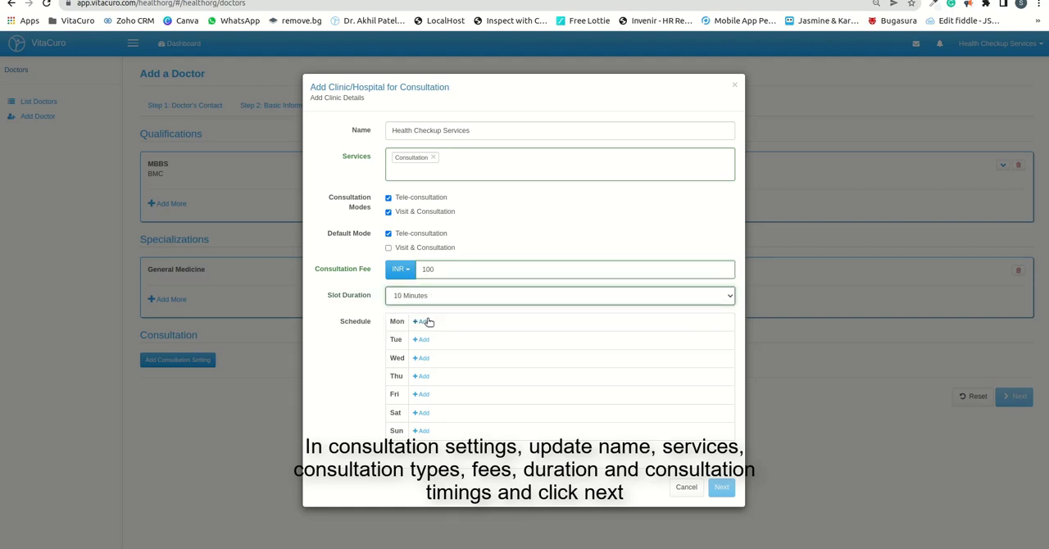
Step: Add a Monday consultation time range from 07:00 AM until 11:00 AM and copy it to Tuesday through Saturday
click(422, 322)
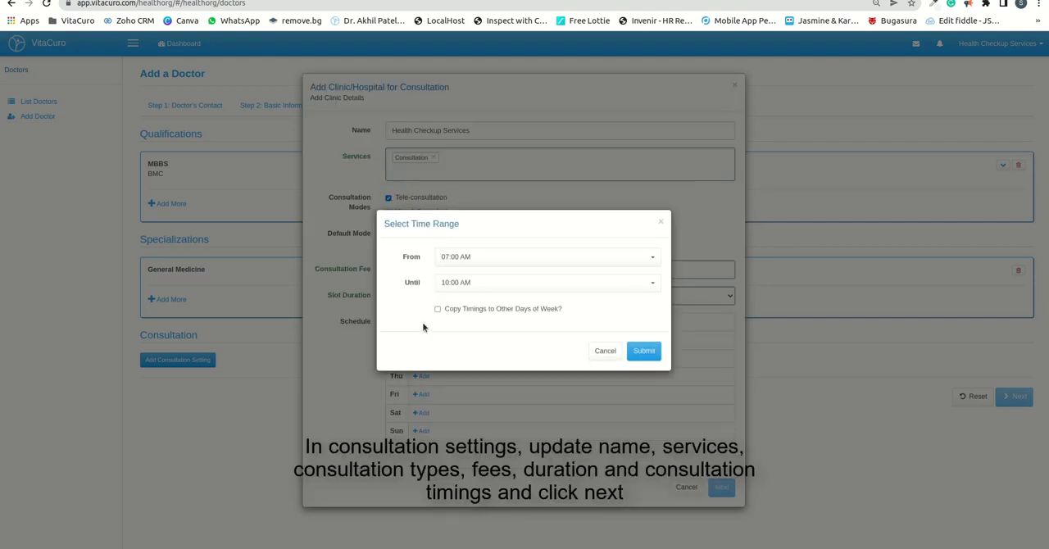
click(459, 258)
click(459, 258)
click(470, 283)
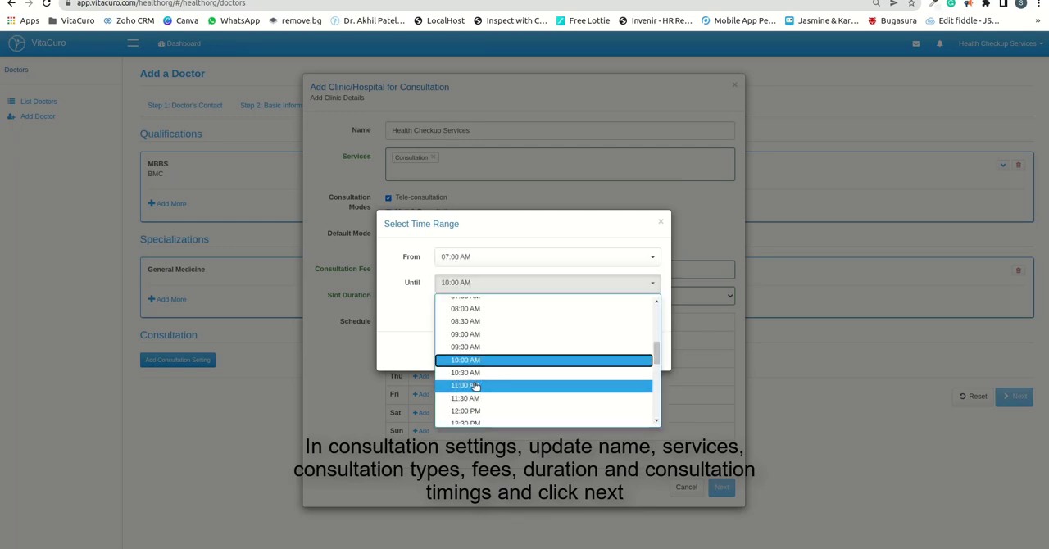
click(481, 373)
click(447, 313)
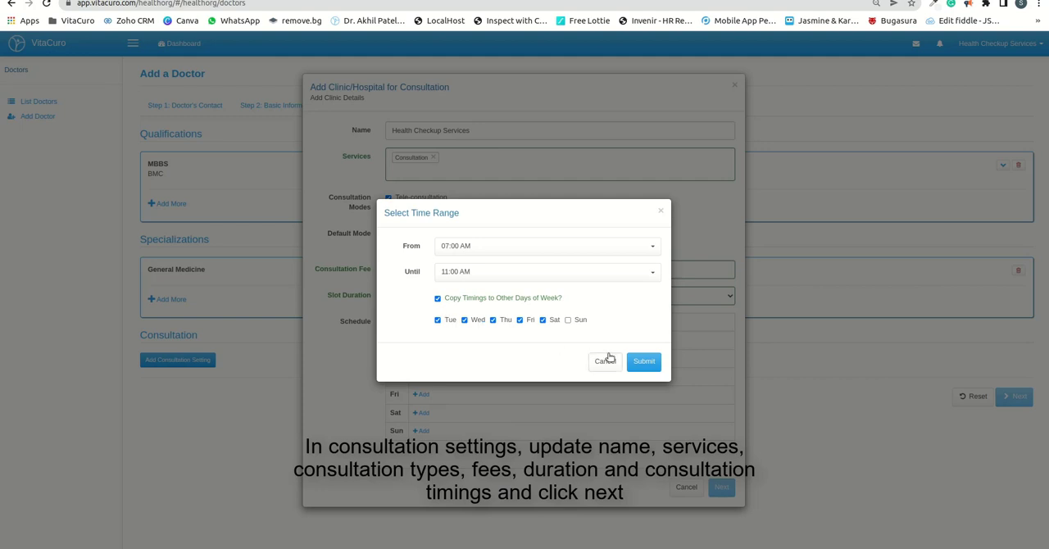
click(634, 366)
Step: Add a second Monday time range from 01:00 PM until 07:30 PM and copy it to Tuesday through Saturday
click(428, 303)
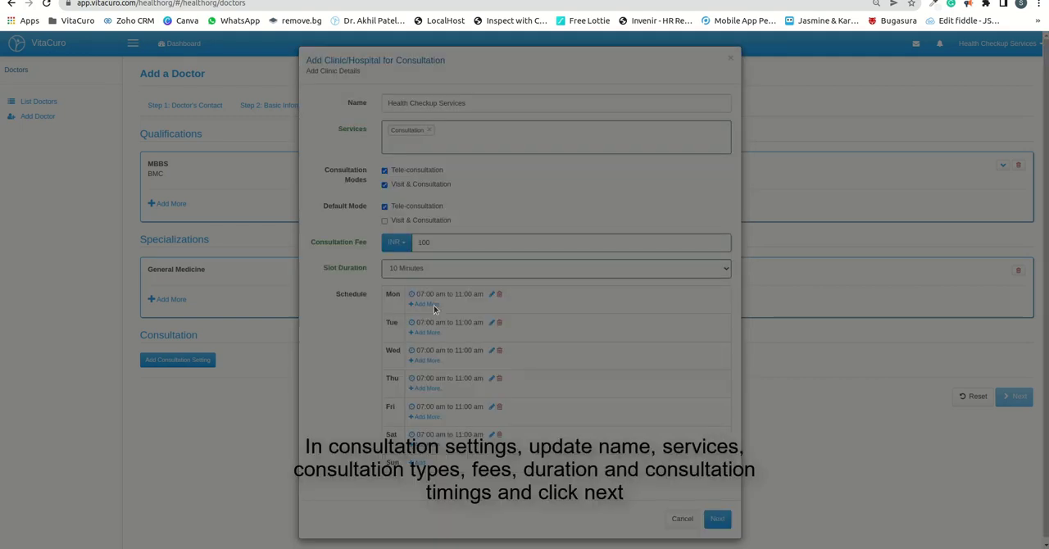
click(467, 257)
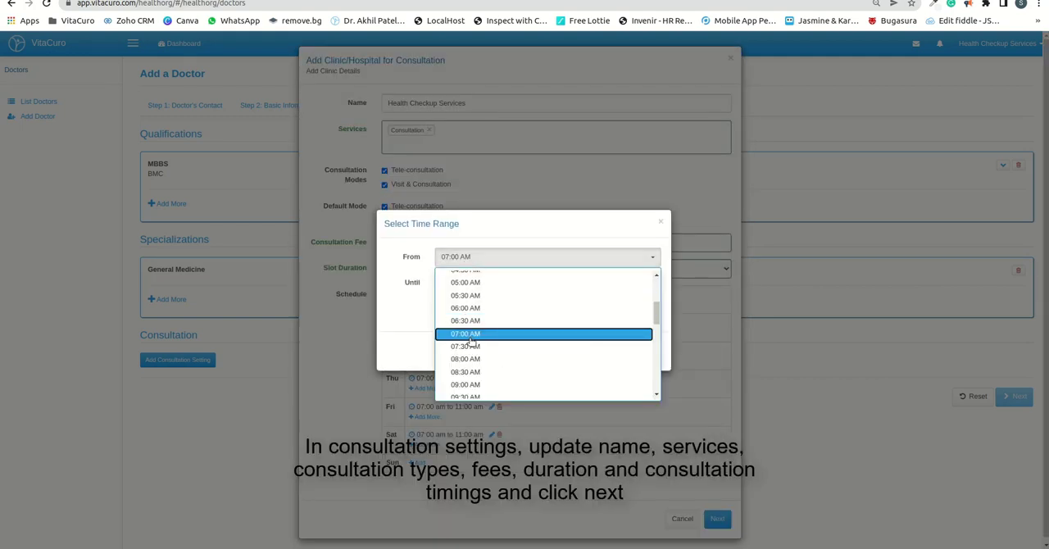
scroll(503, 354, down, 2)
scroll(492, 354, down, 3)
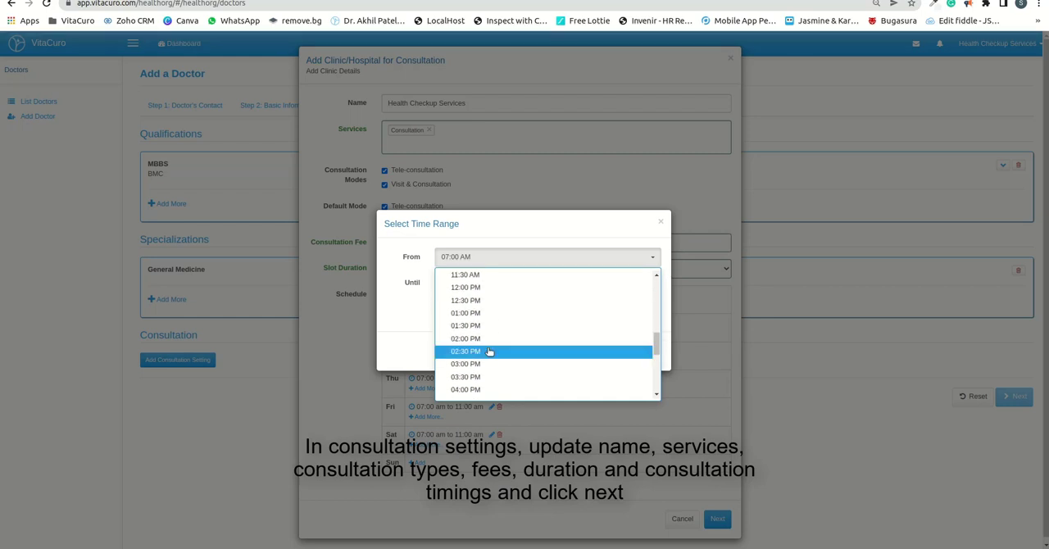
click(472, 308)
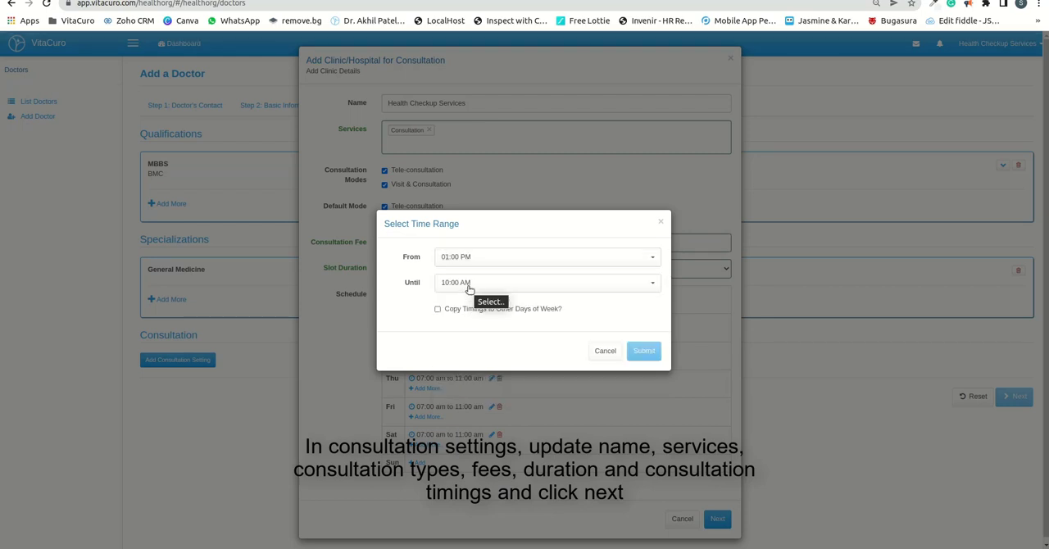
click(469, 283)
scroll(481, 381, down, 3)
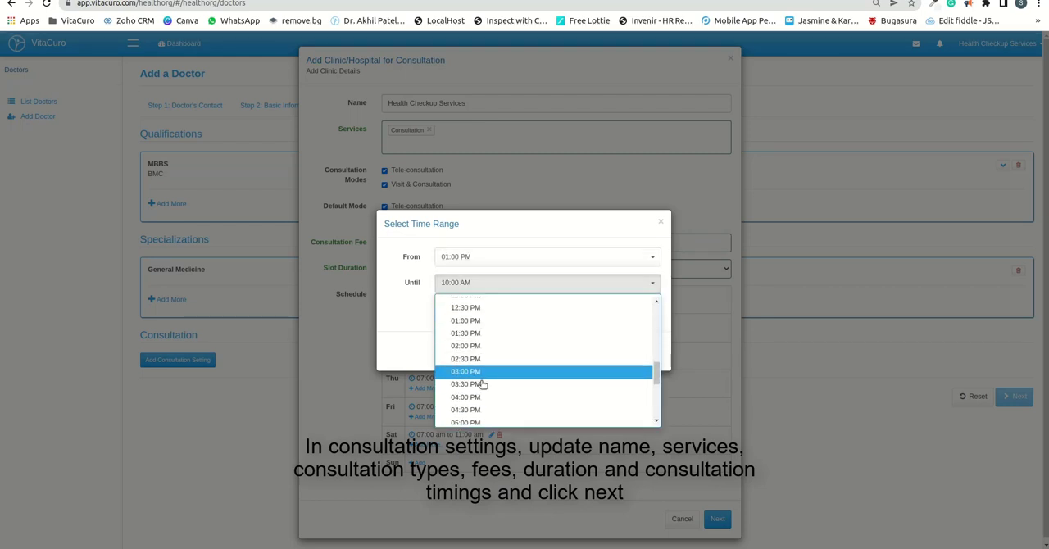
scroll(479, 401, down, 2)
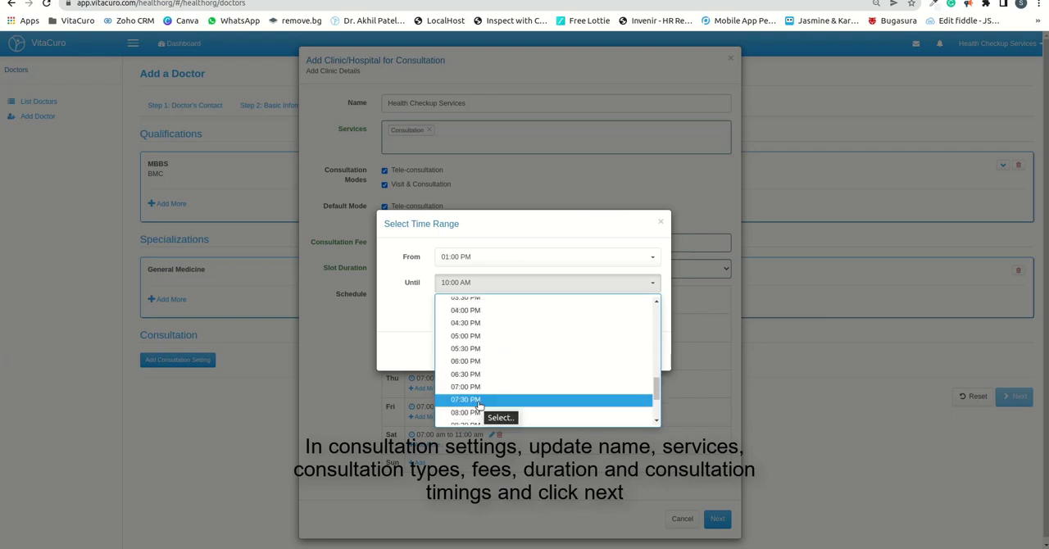
click(479, 400)
click(438, 309)
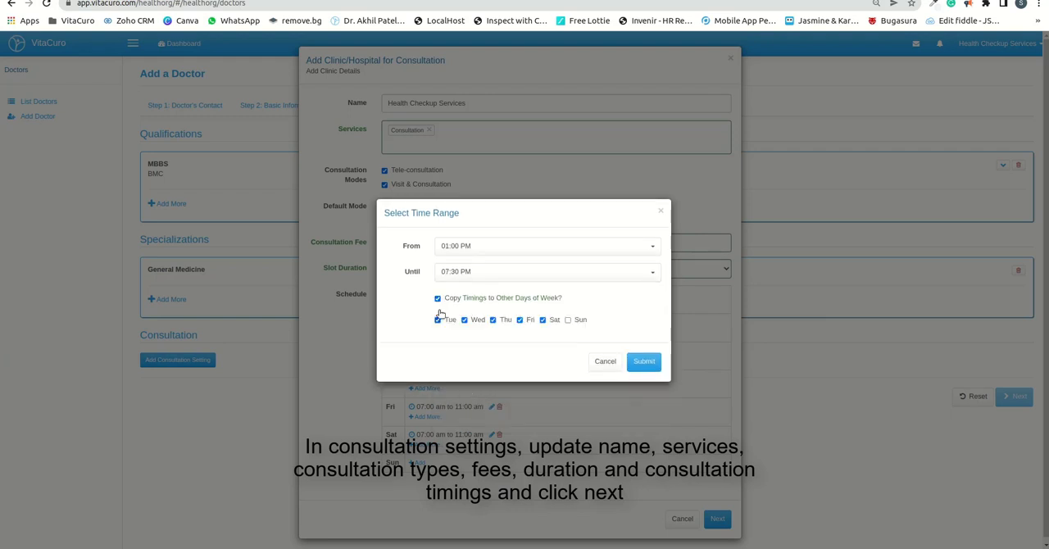
click(644, 362)
Step: Set the consultation location to HSR Layout, Bengaluru, Karnataka, India, and submit the consultation setting with the prefilled address details
scroll(637, 365, down, 2)
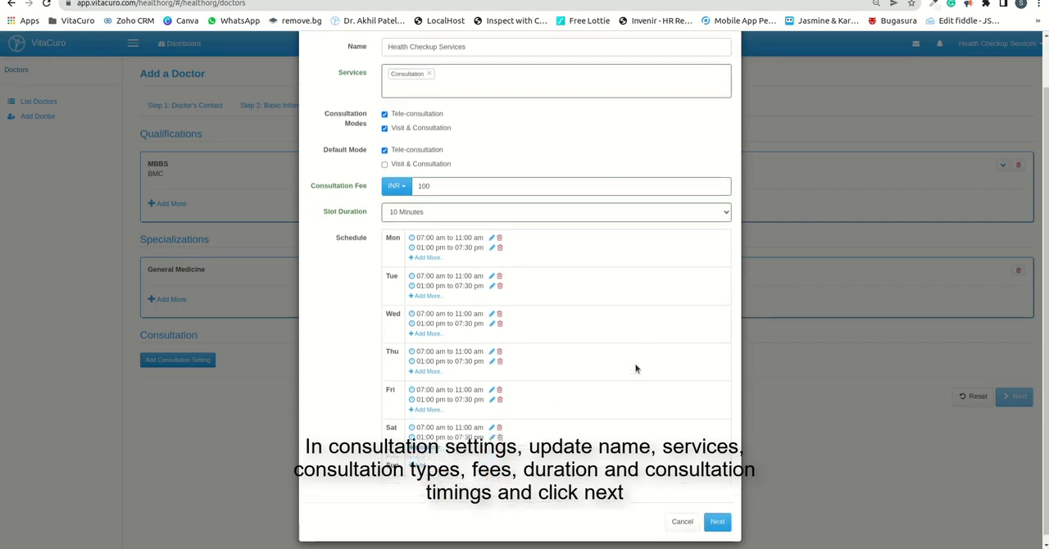
click(711, 514)
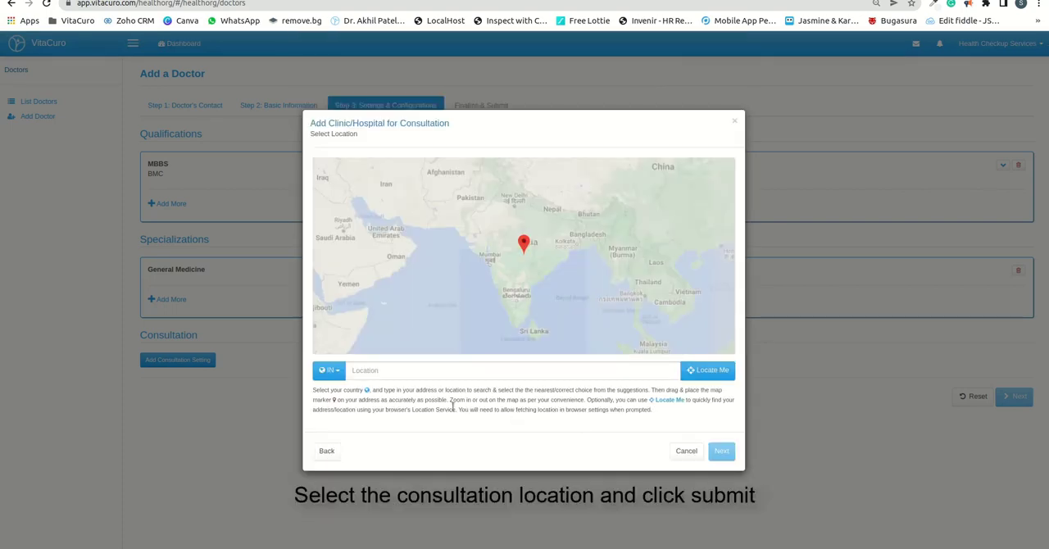
click(394, 371)
text(hsr)
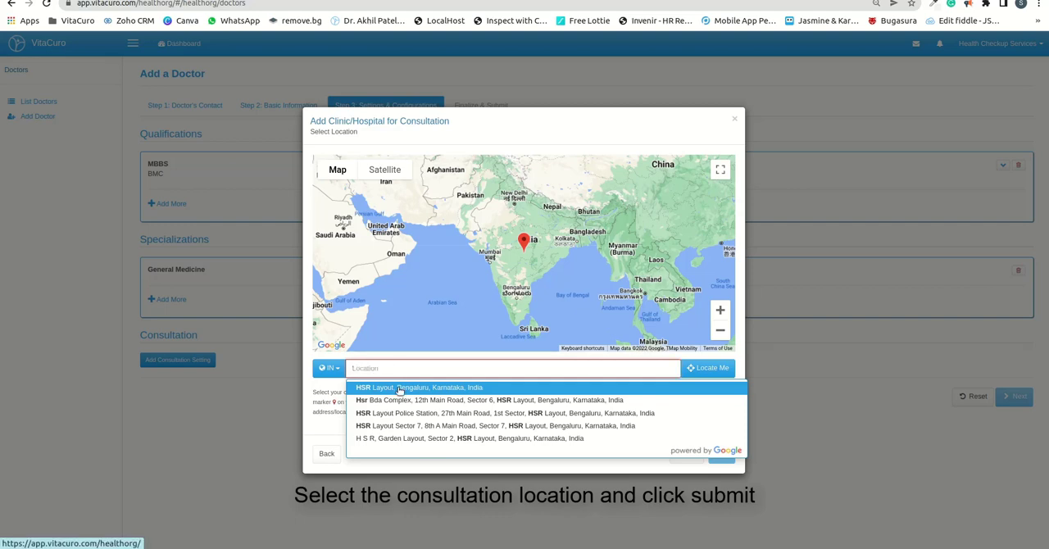
click(398, 388)
click(717, 451)
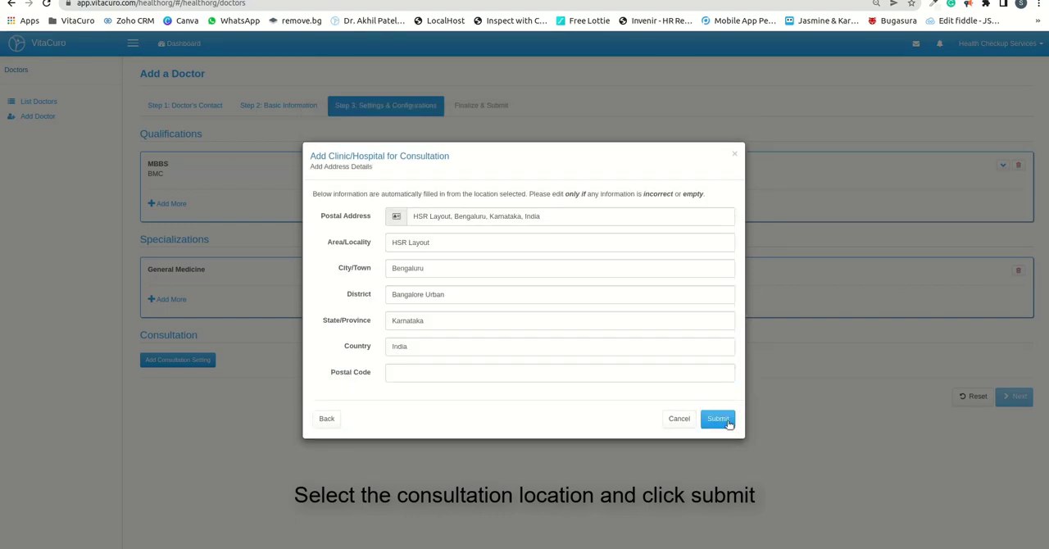
click(717, 419)
Step: Finalize and submit the new doctor's record, and enable auto association for that doctor
scroll(680, 335, down, 3)
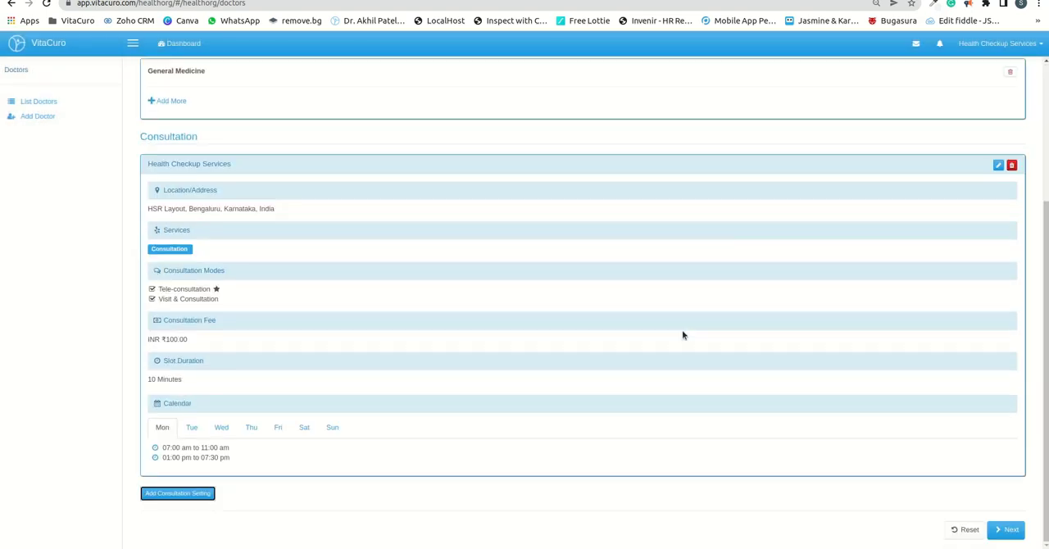
click(1007, 531)
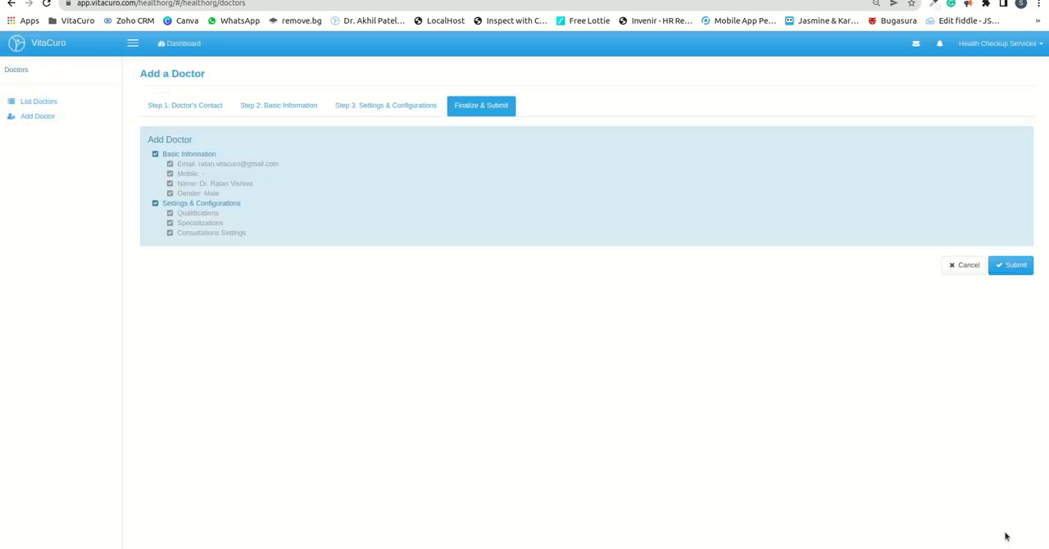
click(1014, 265)
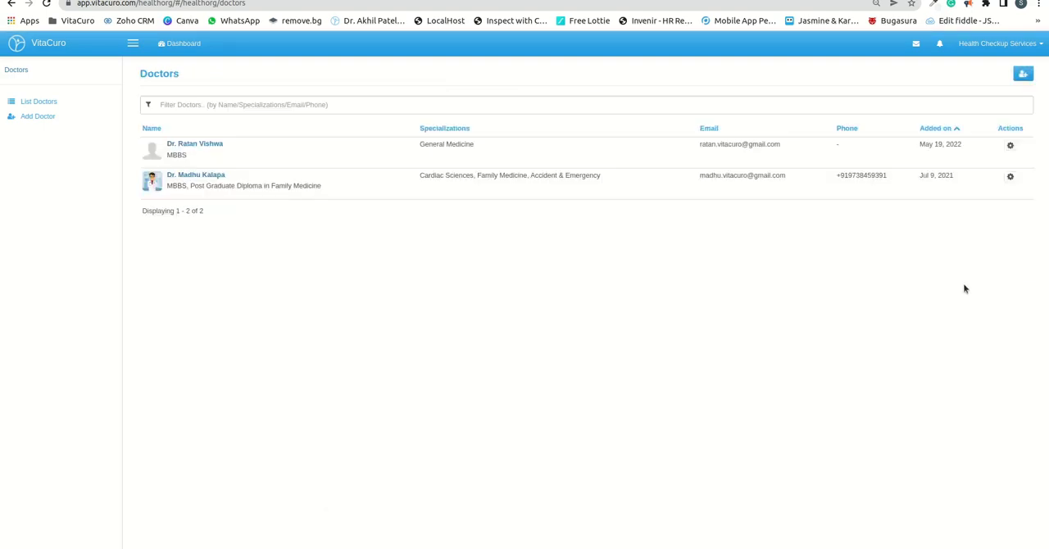
click(1010, 147)
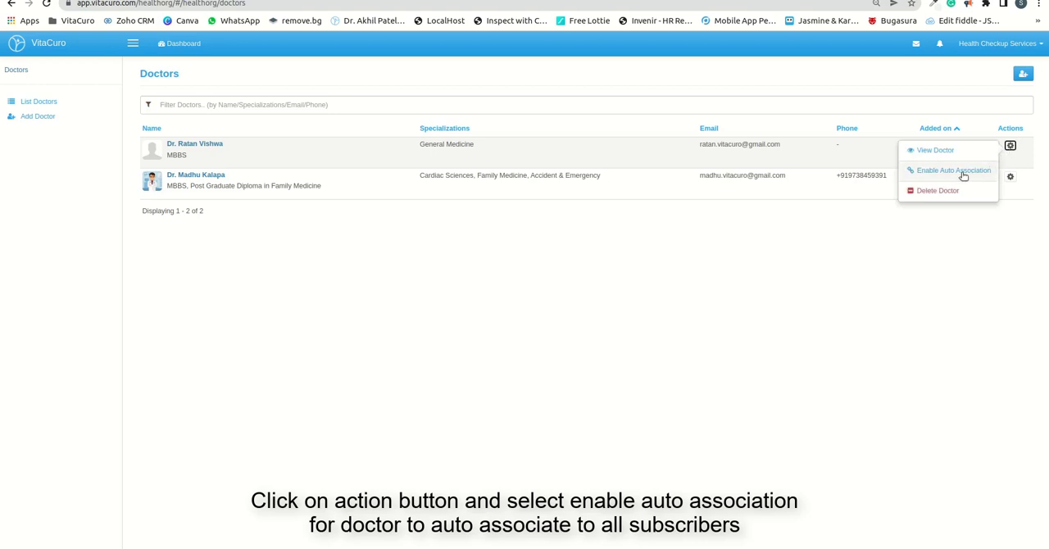
click(964, 174)
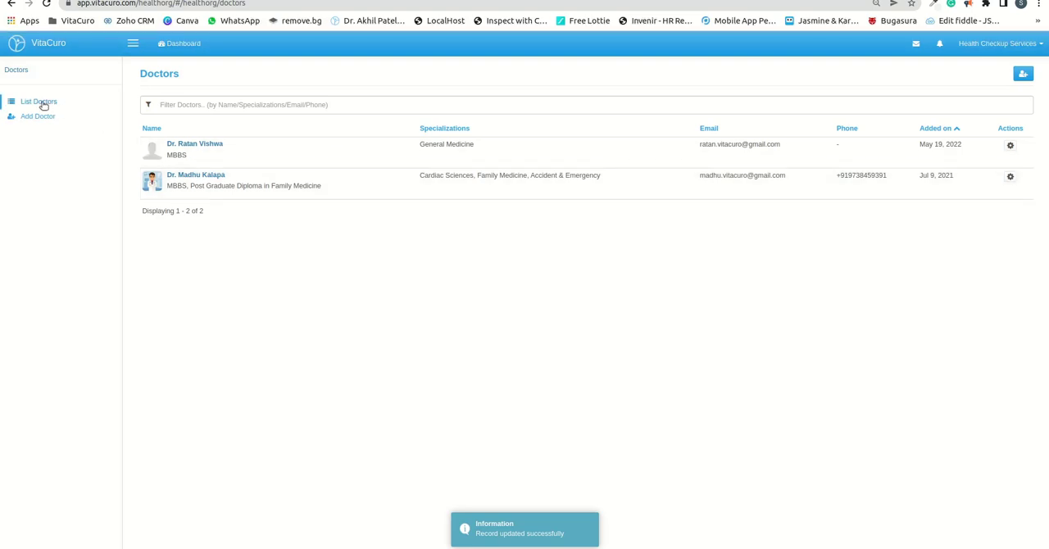
Step: Open the newly added doctor's record and go to the profile section of its settings and configurations
double_click(246, 154)
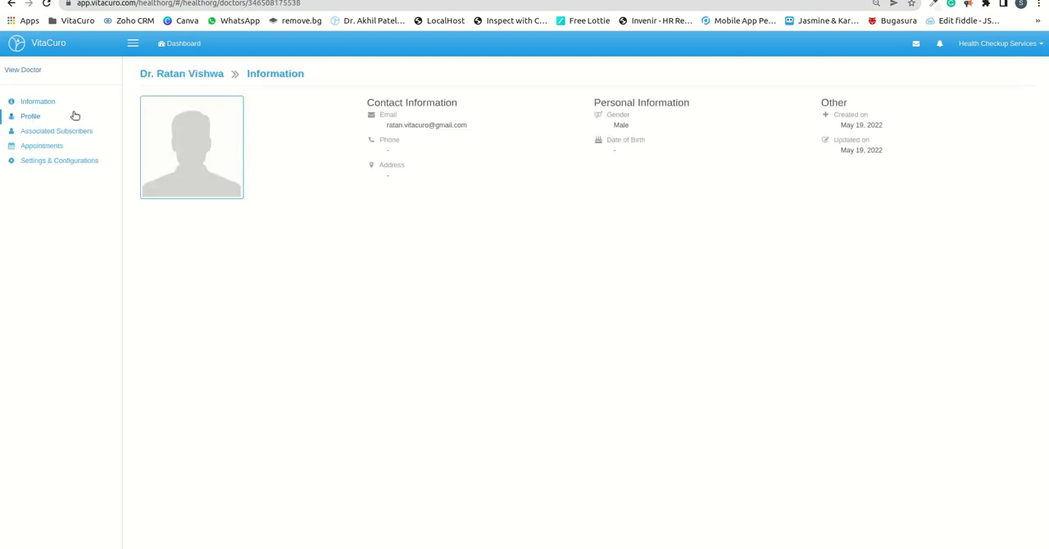
click(65, 166)
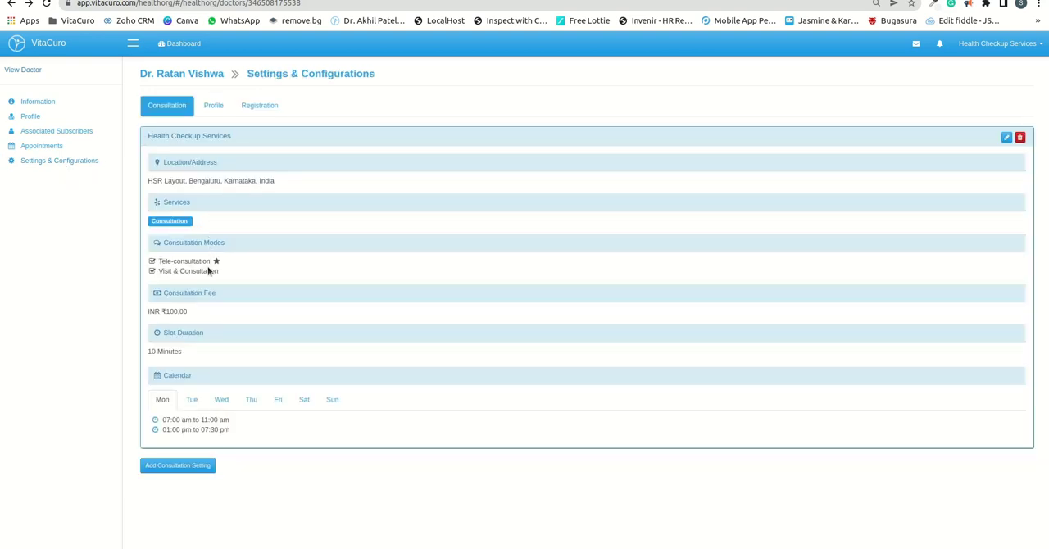
click(211, 108)
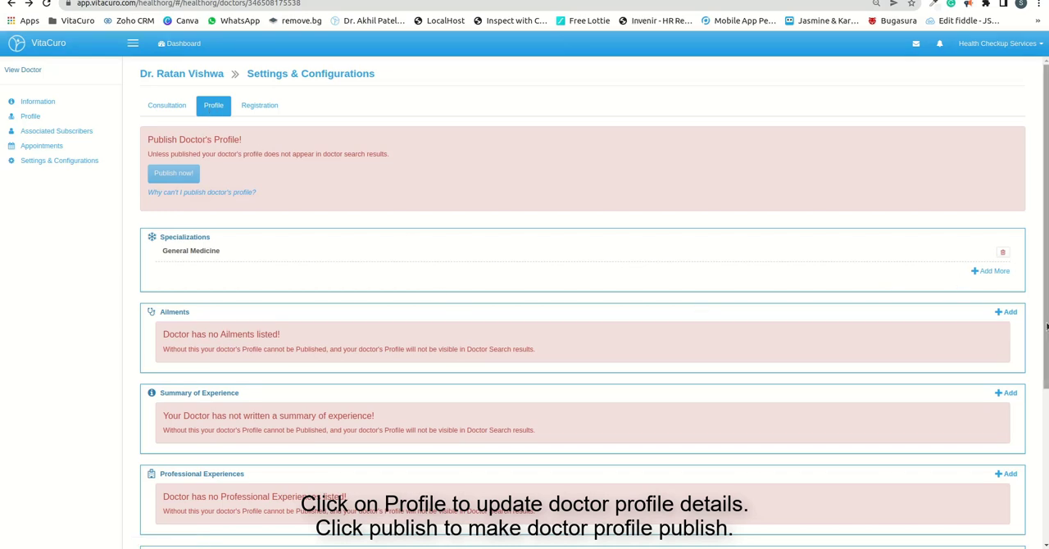
Step: Add Diabetes Mellitus and Blood Pressure to the ailments in the doctor's profile
click(1009, 312)
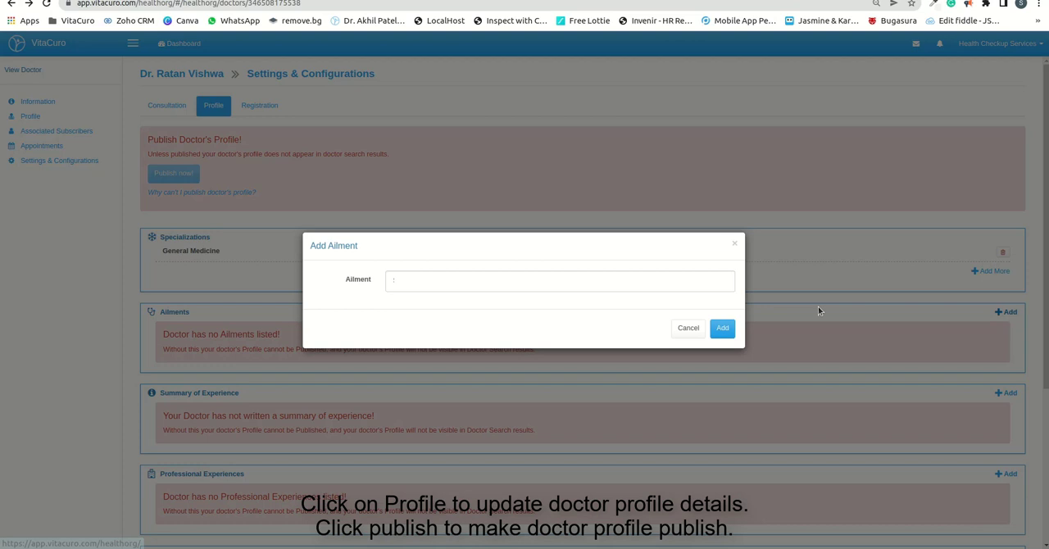
click(419, 279)
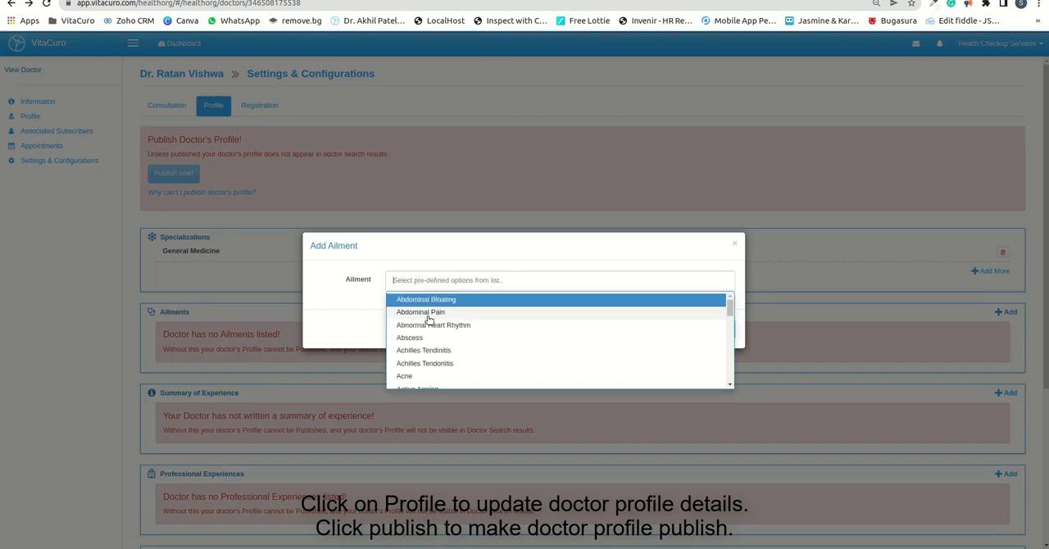
text(diab)
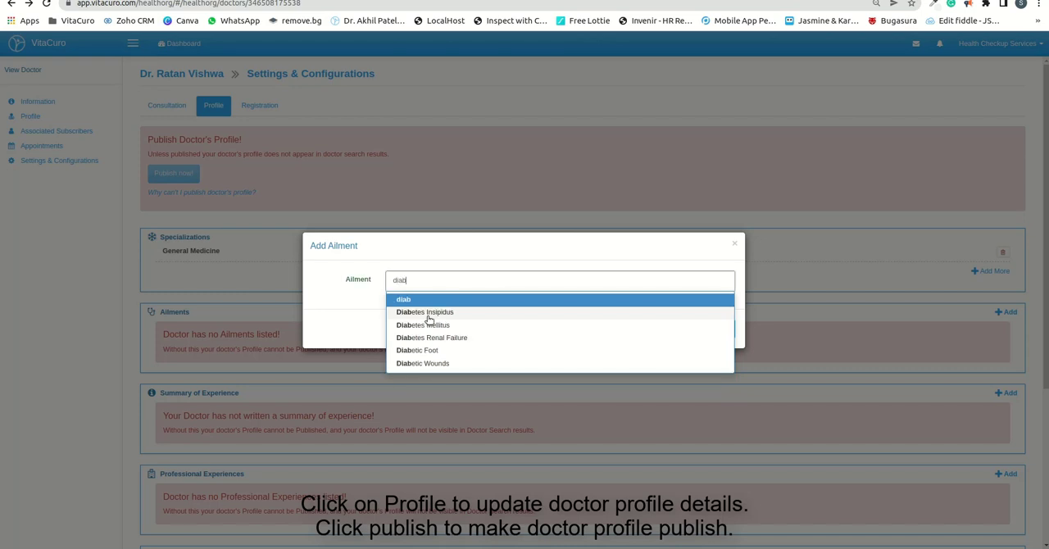
click(443, 327)
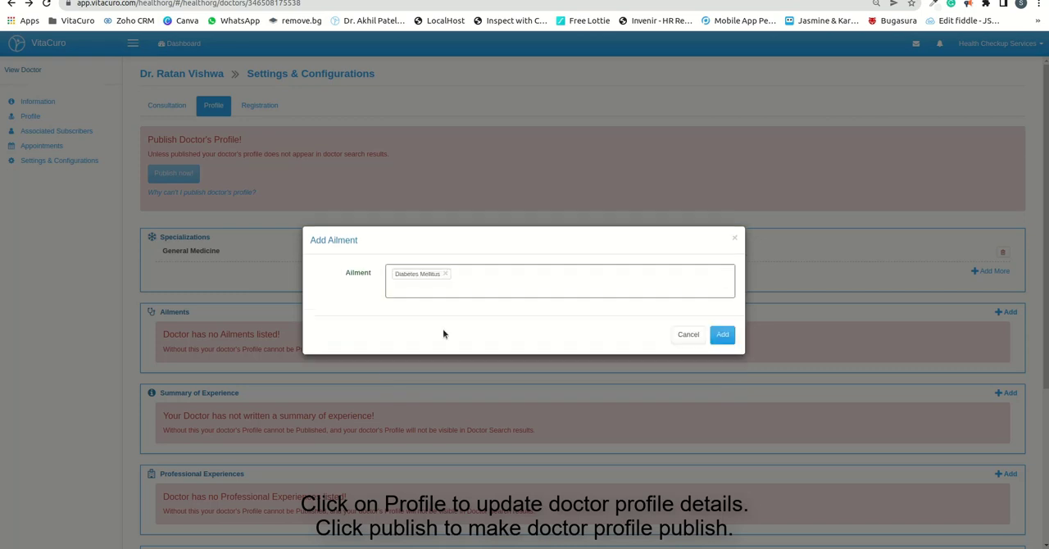
click(467, 285)
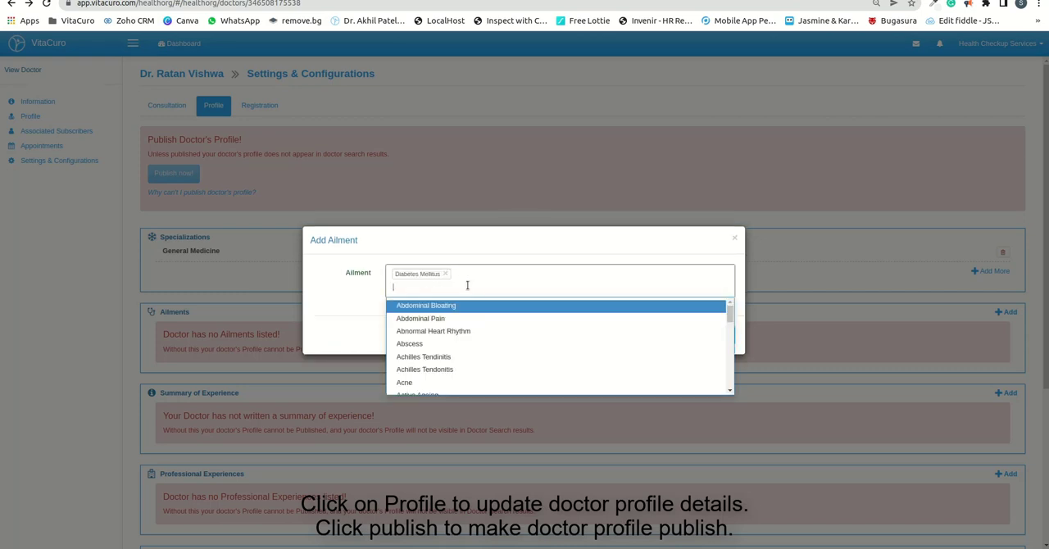
text(blood)
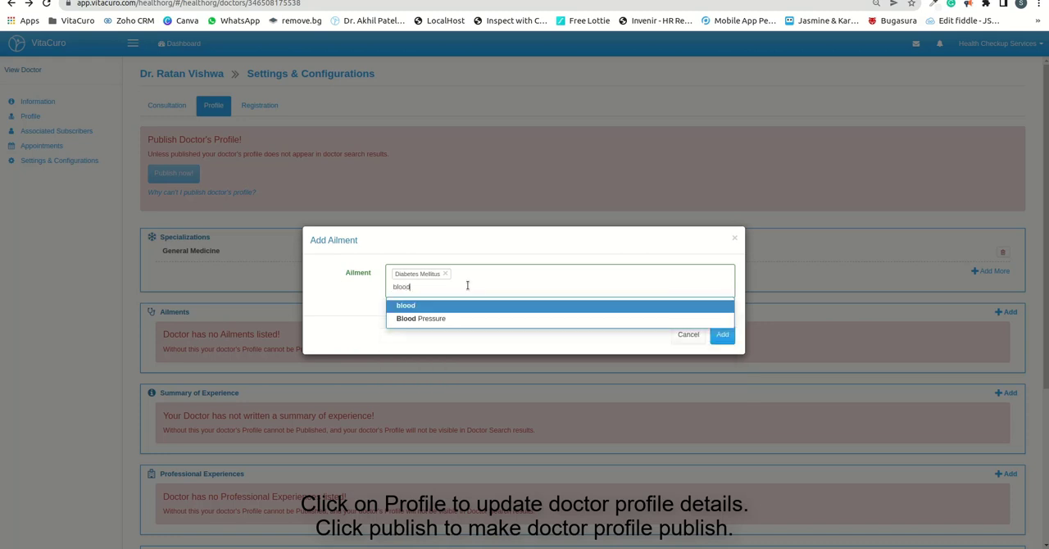
click(431, 318)
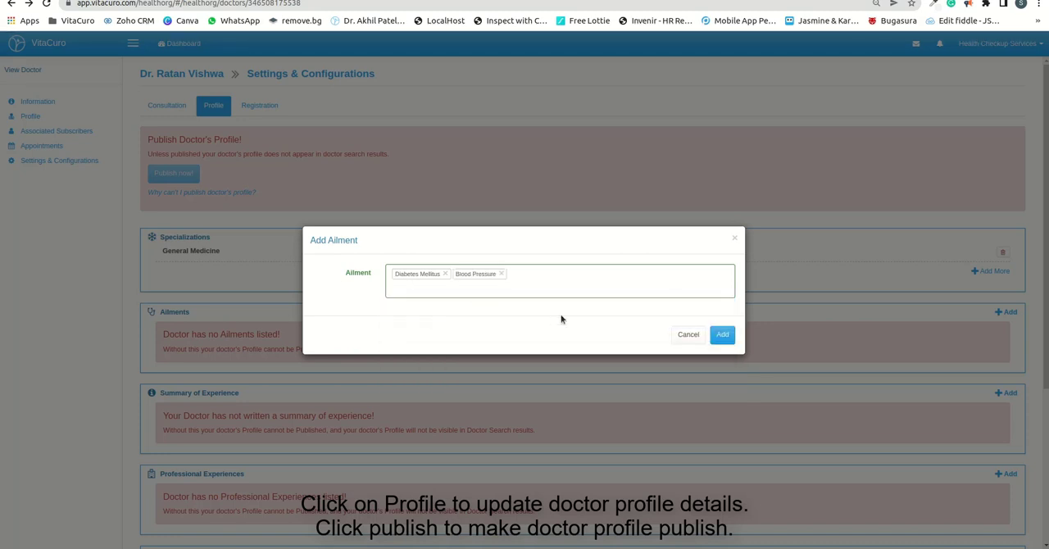
click(721, 335)
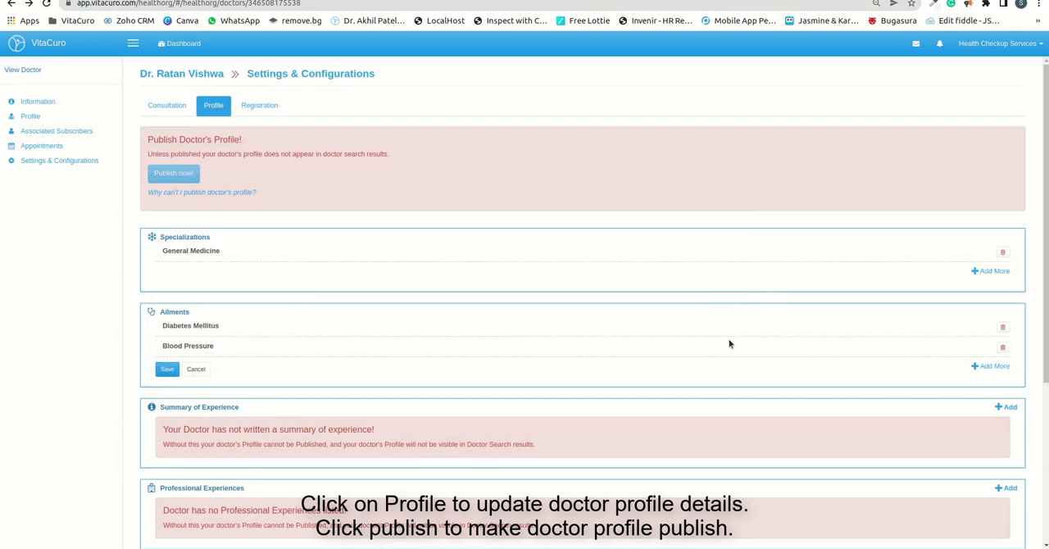
Step: Add and submit the summary of experience "10+Years of experience in Internal medicine" in the doctor's profile
scroll(749, 378, down, 1)
click(1007, 321)
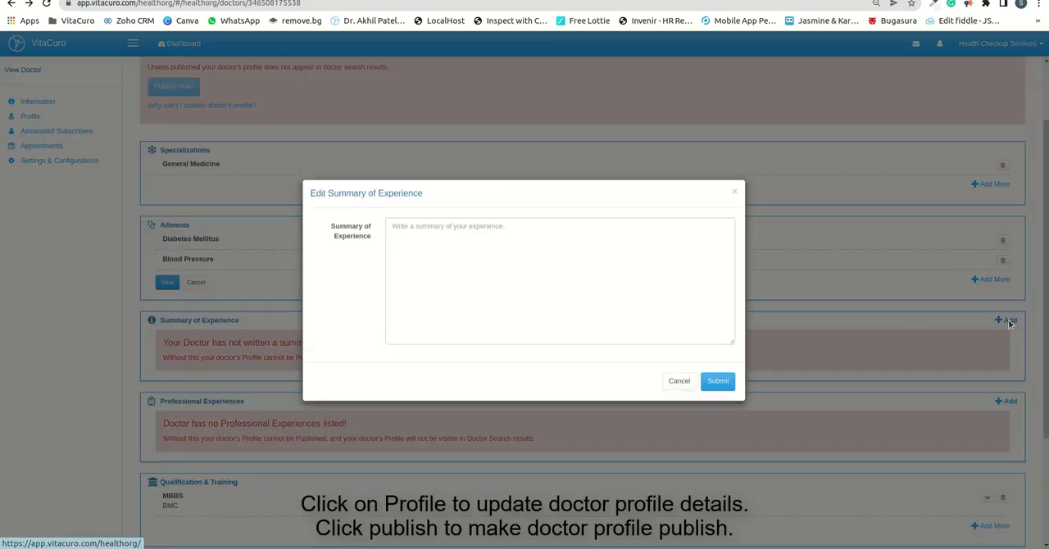
click(508, 249)
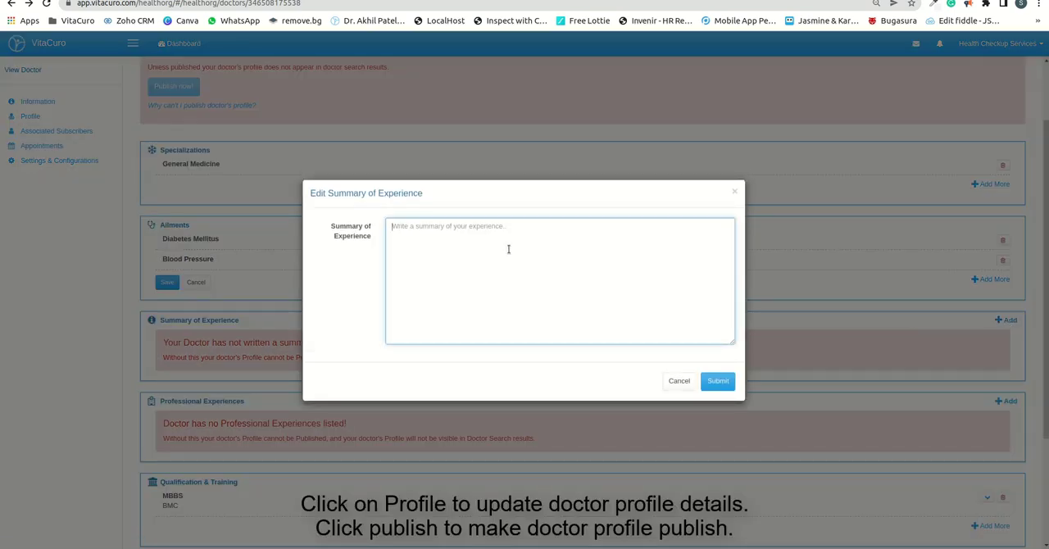
text(10)
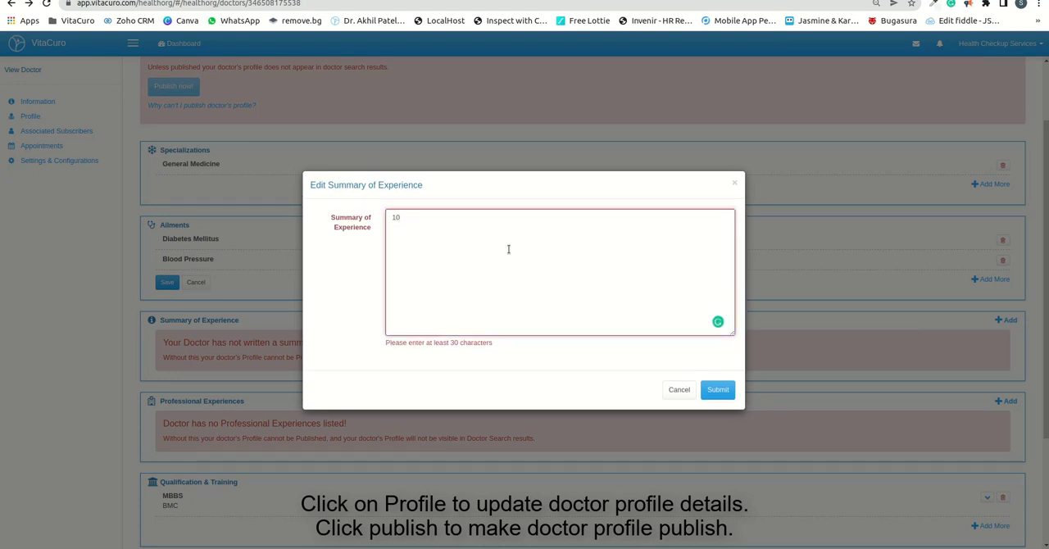
text(+Years of experience in Internal medicine)
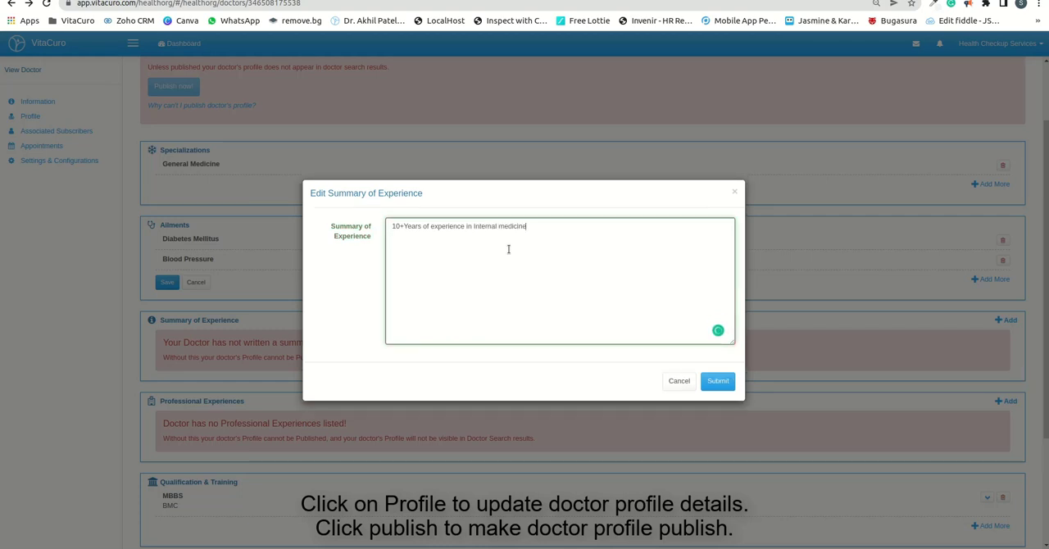
click(717, 382)
Step: Save the pending changes to the Summary of Experience and Ailments sections
scroll(363, 365, down, 3)
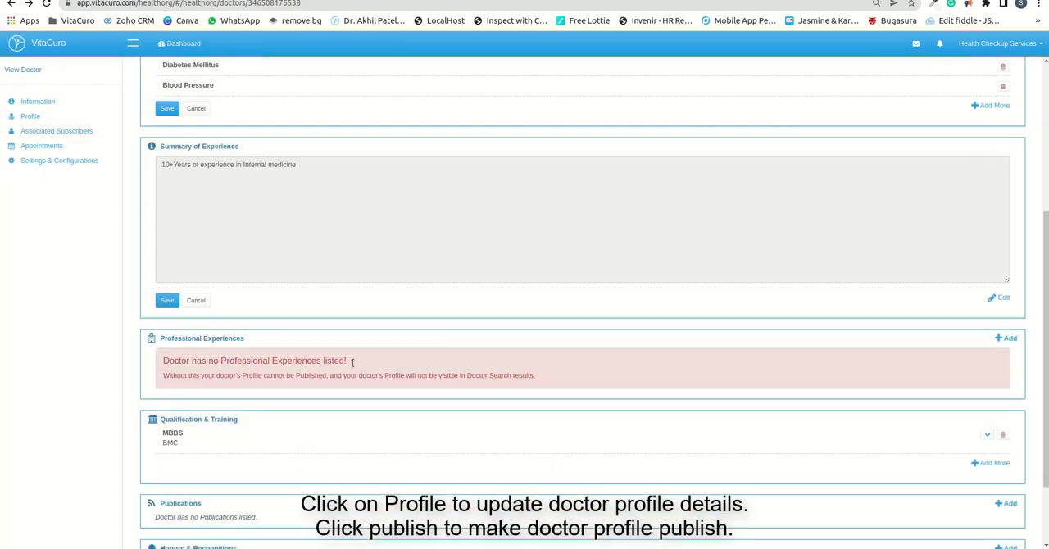
click(171, 300)
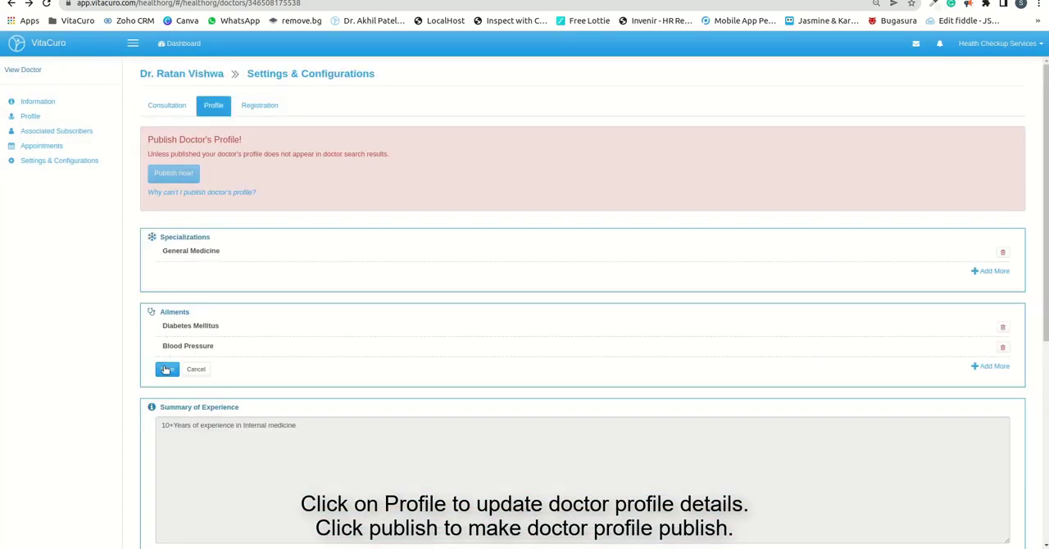
click(166, 369)
Step: Start a new professional experience with the title "Consultant - Medicine" and the organization "Lifecare Health Care"
scroll(312, 283, down, 4)
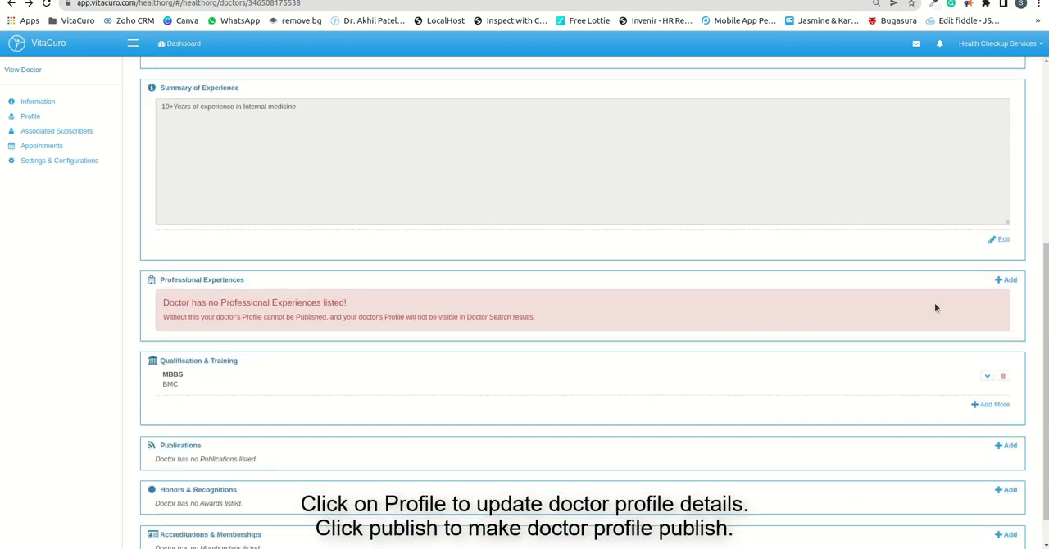
click(1007, 279)
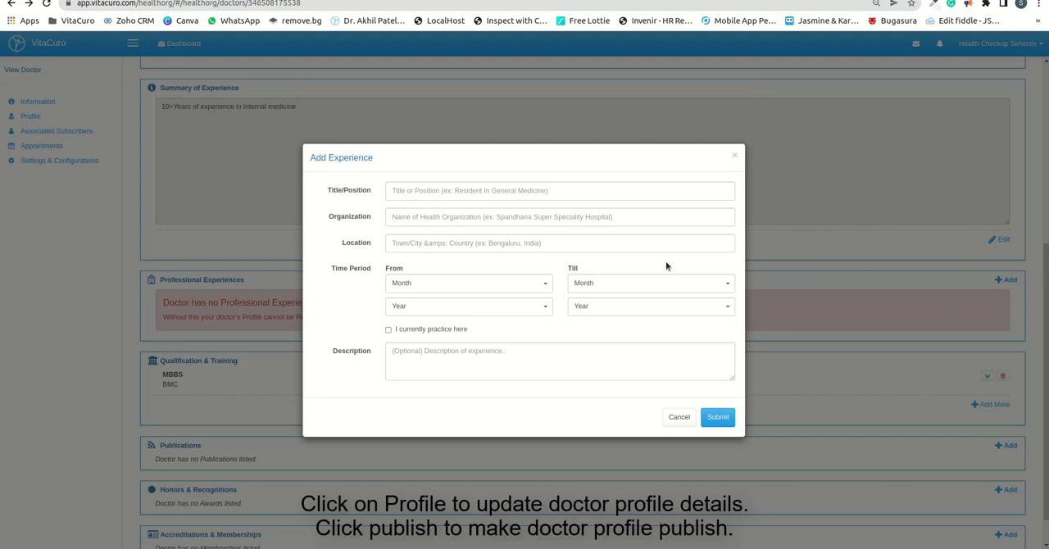
click(413, 195)
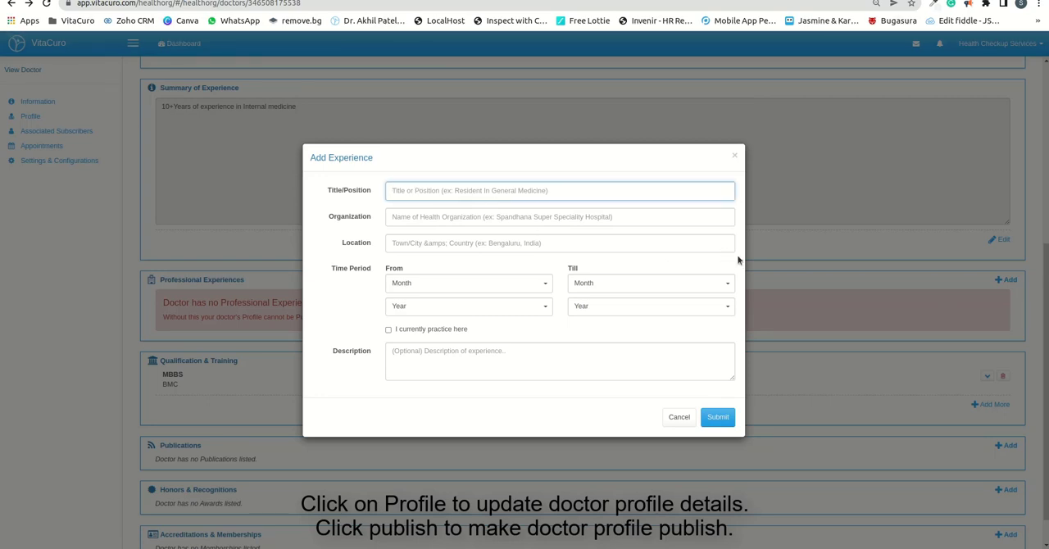
text(Consultant - Medicine)
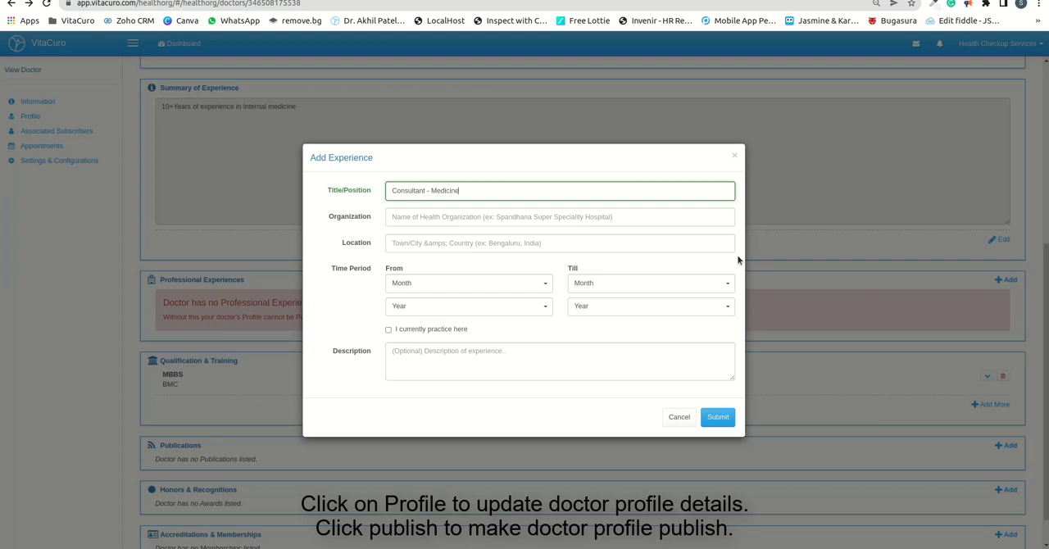
key(Tab)
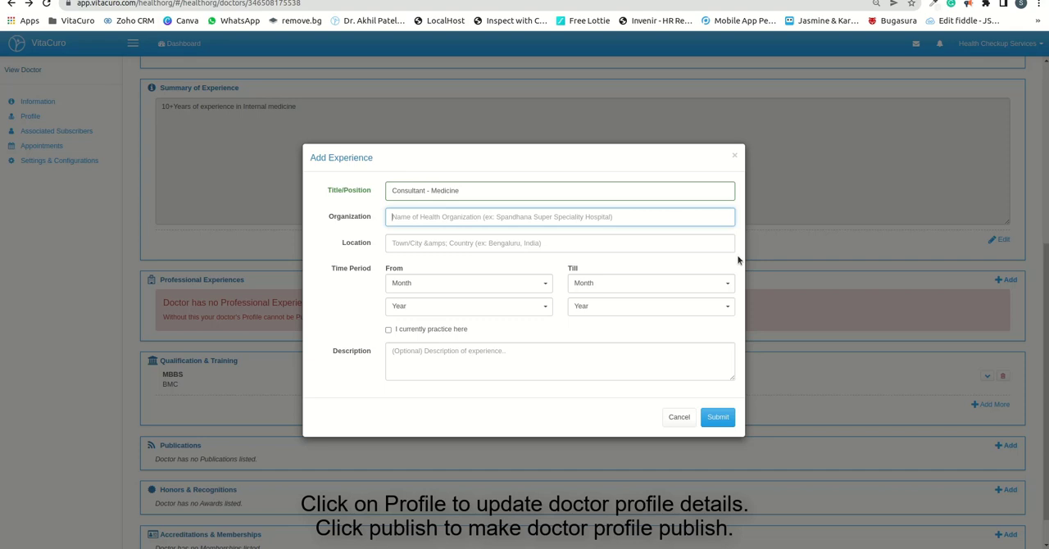
text(Lif)
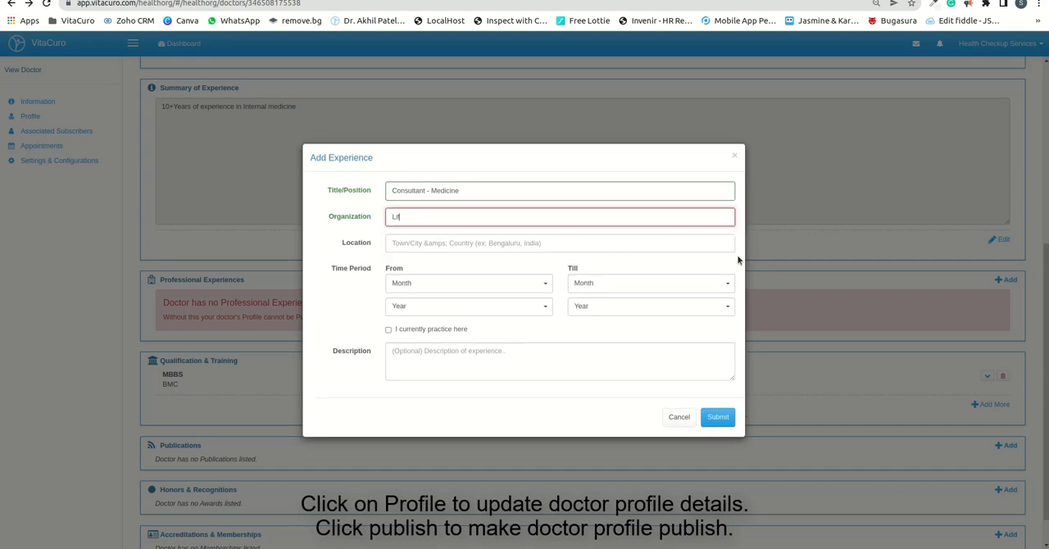
text(ecare Health Care)
key(Tab)
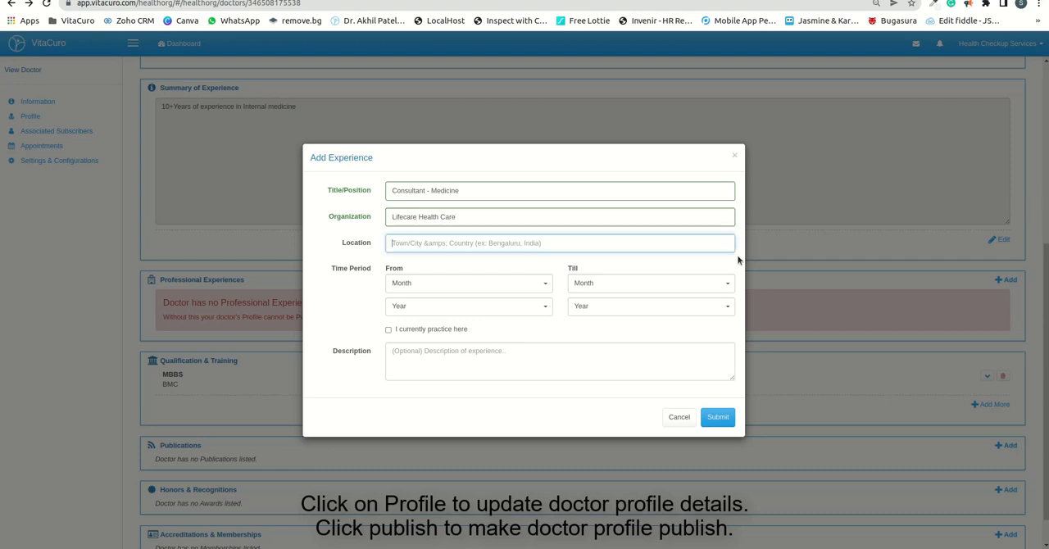
Step: Enter "HSR Layout, Bengaluru" as the location of the professional experience
text(HS)
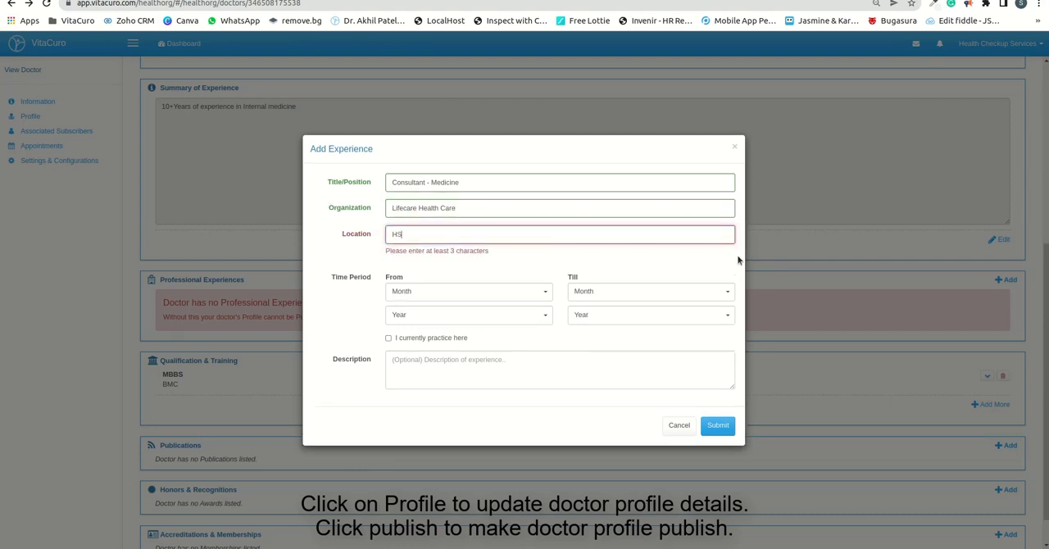
text(R L)
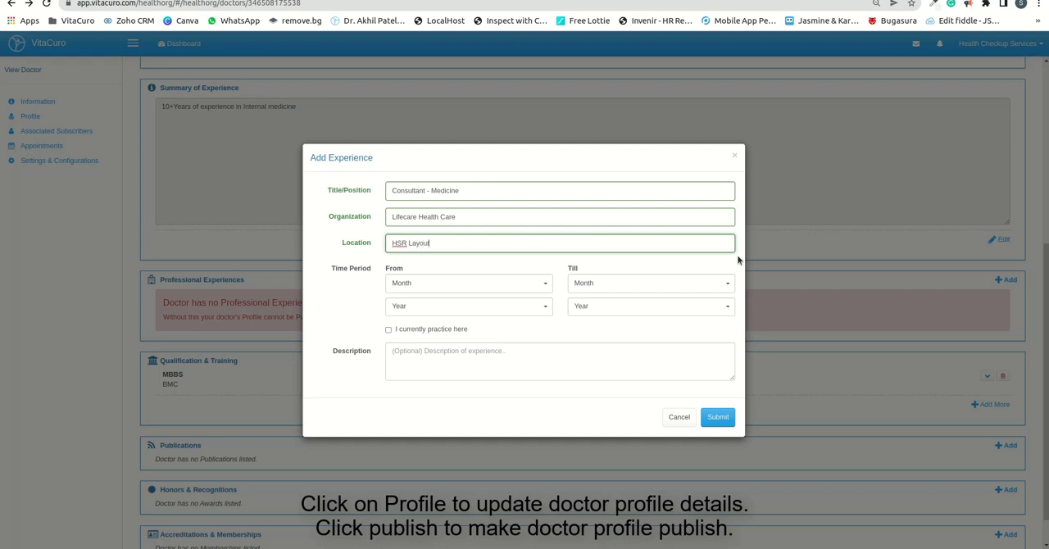
text(ayout, Bengaluru)
key(Tab)
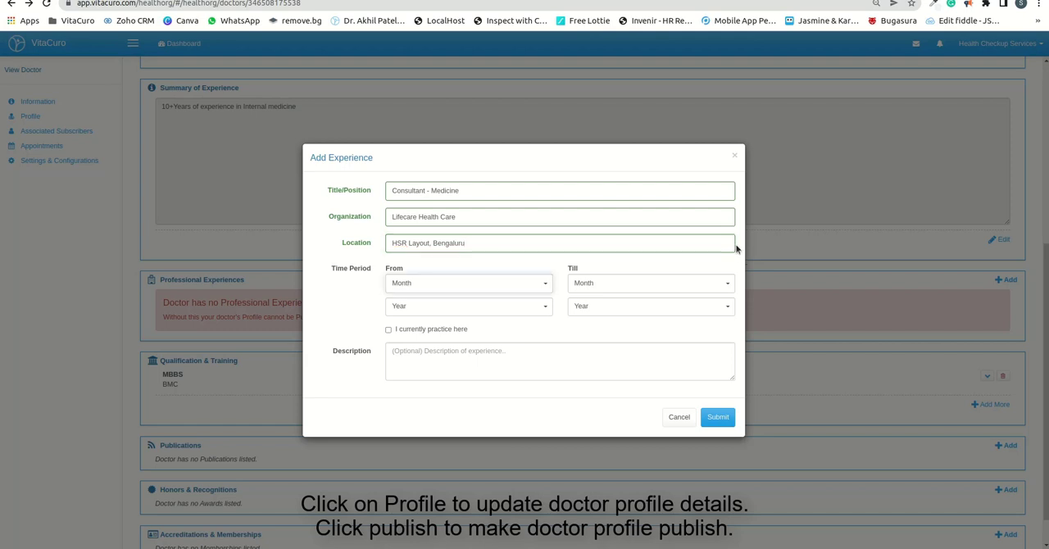
Step: Set the experience's start to January 2002, mark it as a current practice, and submit the entry
click(534, 285)
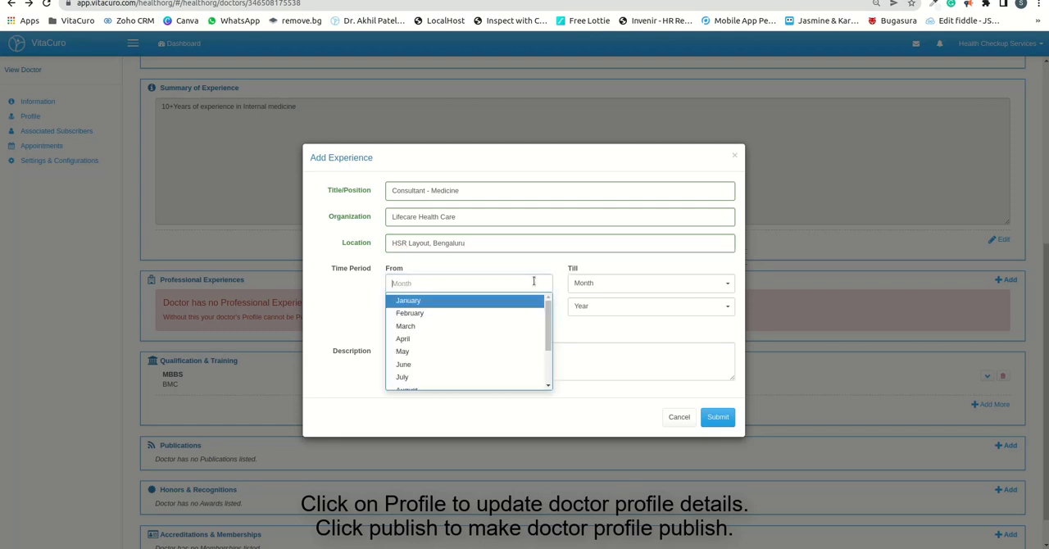
click(463, 299)
click(444, 306)
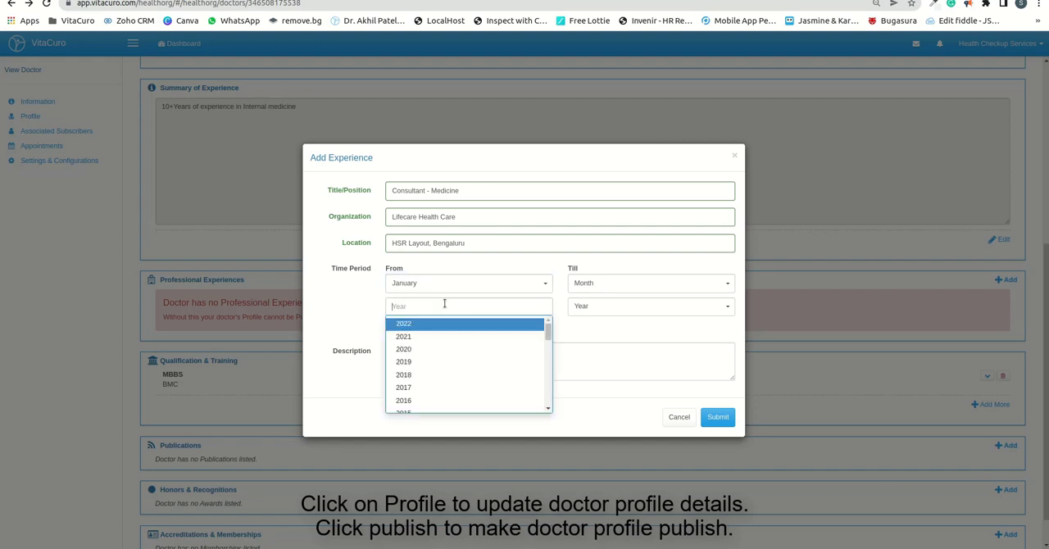
scroll(439, 356, down, 5)
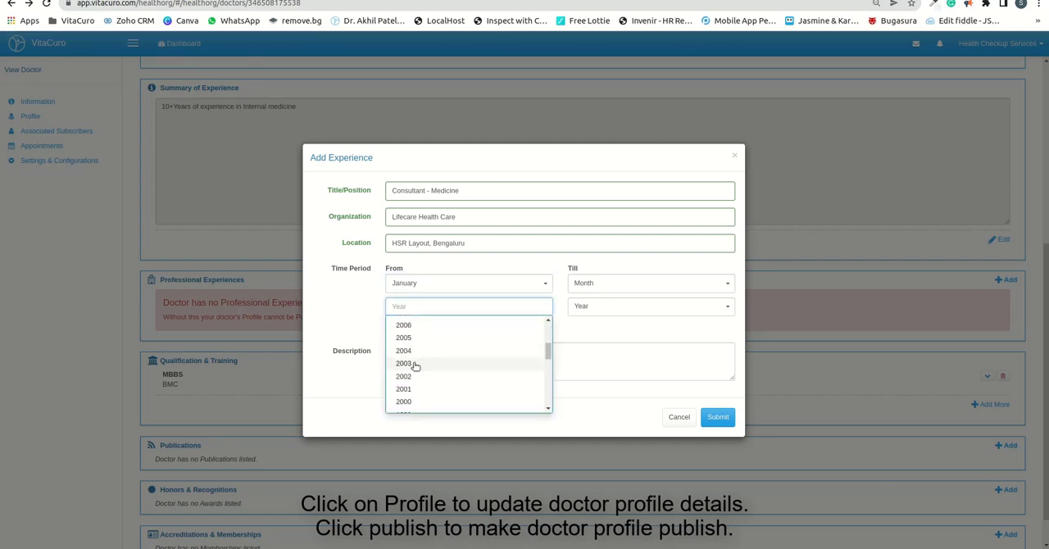
click(418, 375)
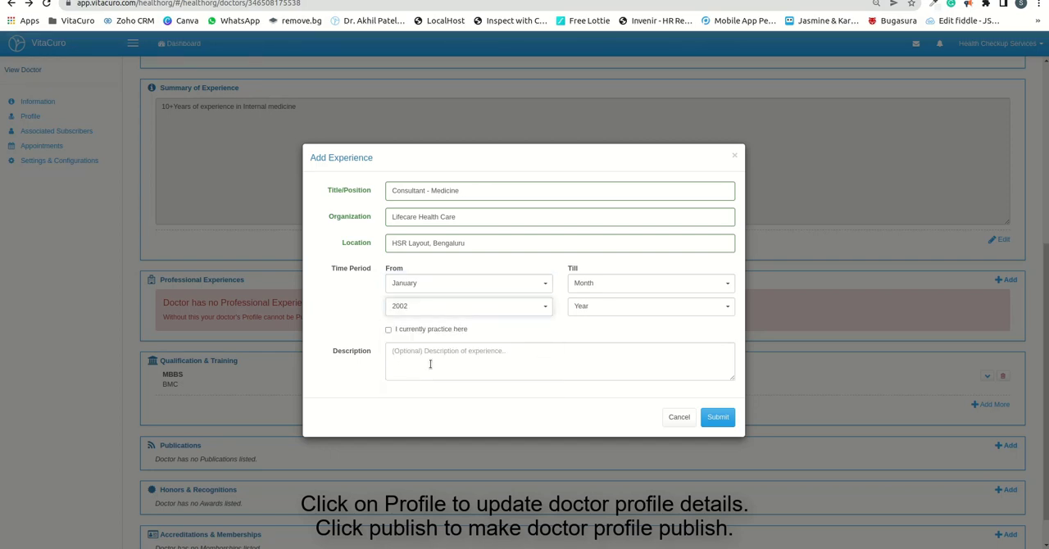
click(621, 283)
click(611, 326)
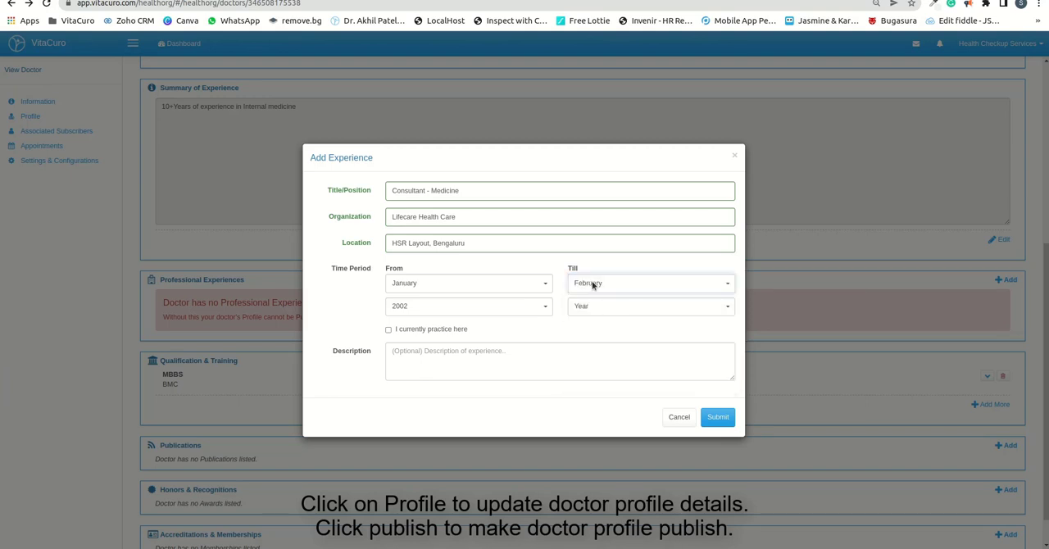
click(406, 330)
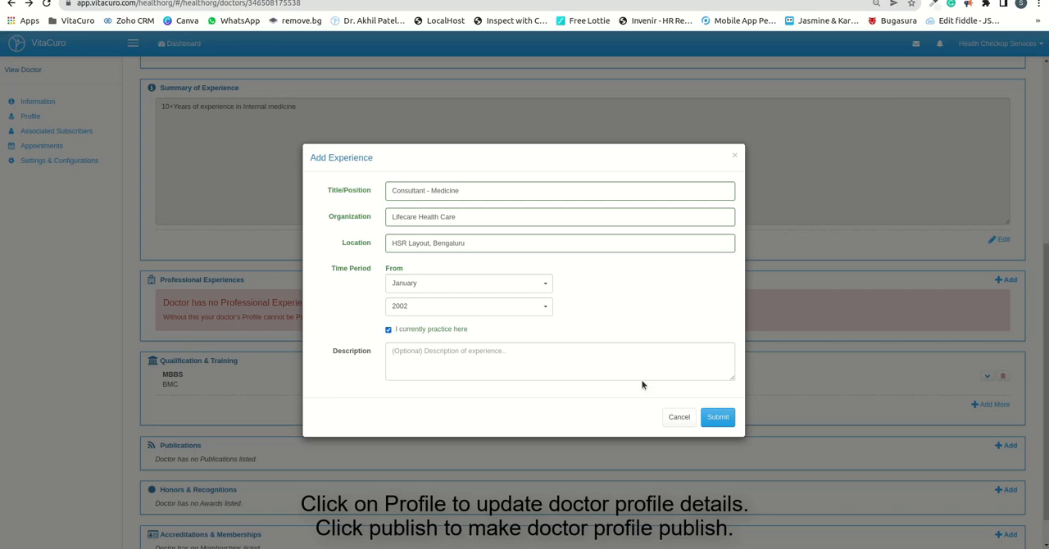
click(718, 418)
Step: Save the Professional Experiences section and publish the doctor's profile
scroll(504, 349, down, 1)
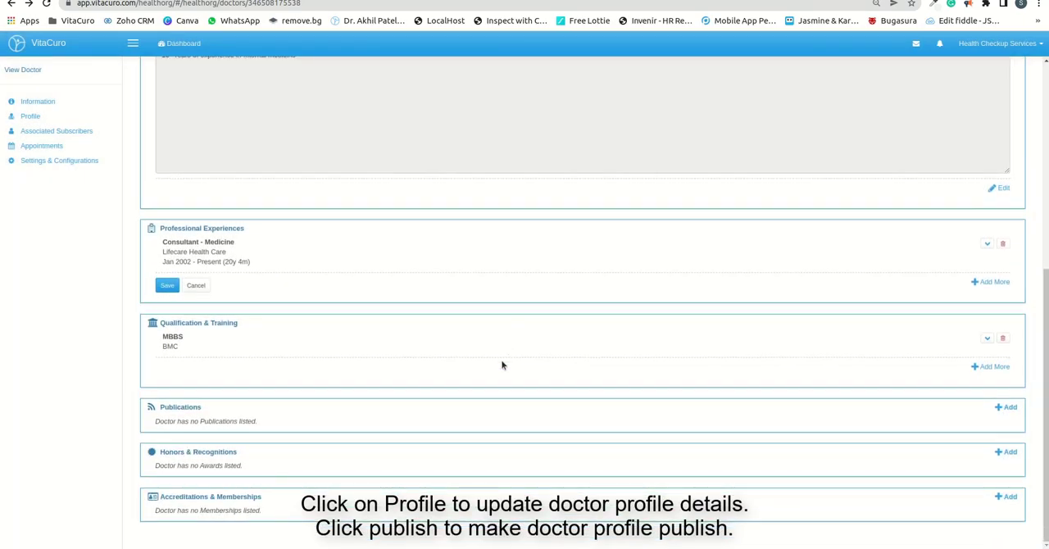
click(167, 287)
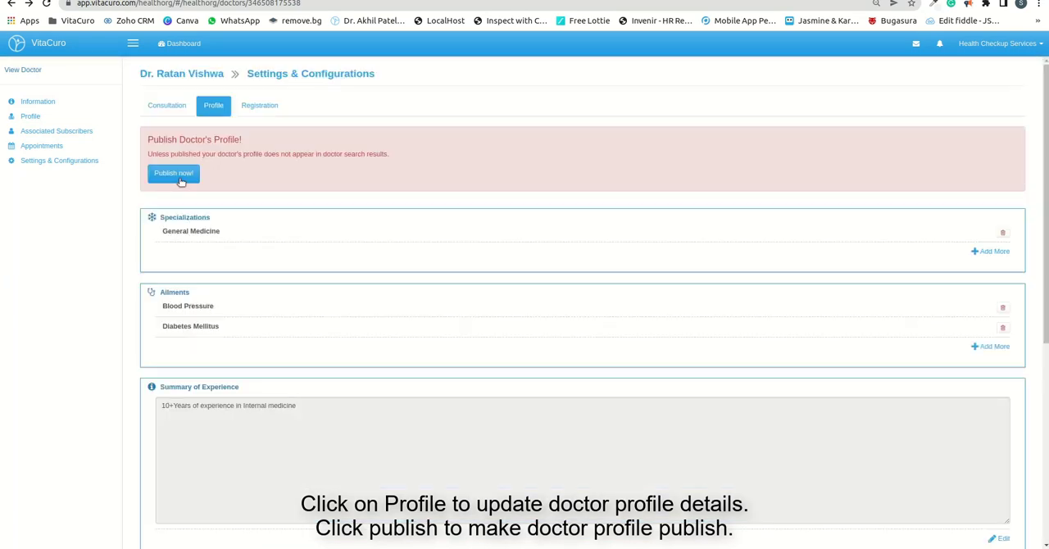
click(174, 175)
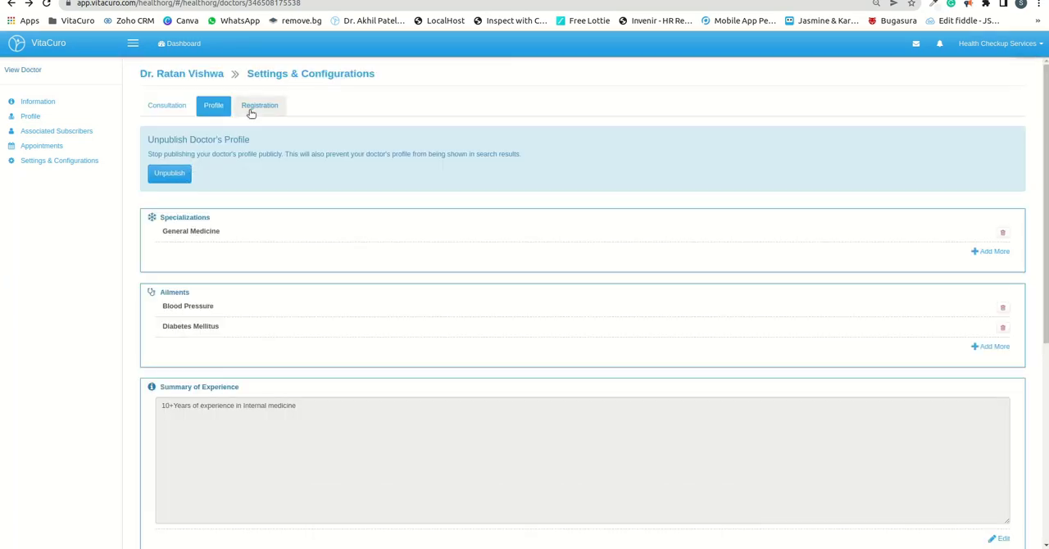
Step: Attach Doctor Certificate.png as the medical registration document in the doctor's registration details
click(261, 106)
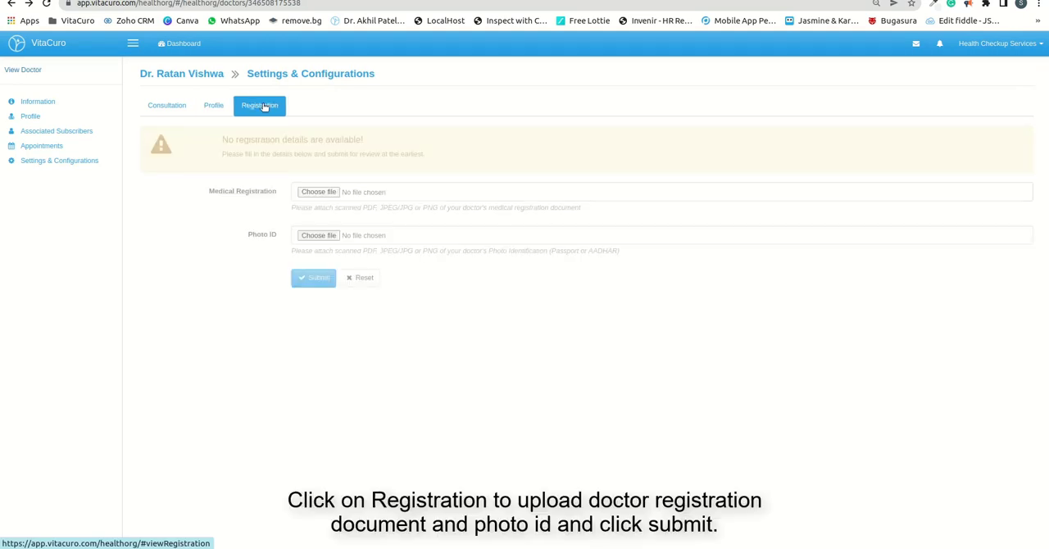
click(320, 192)
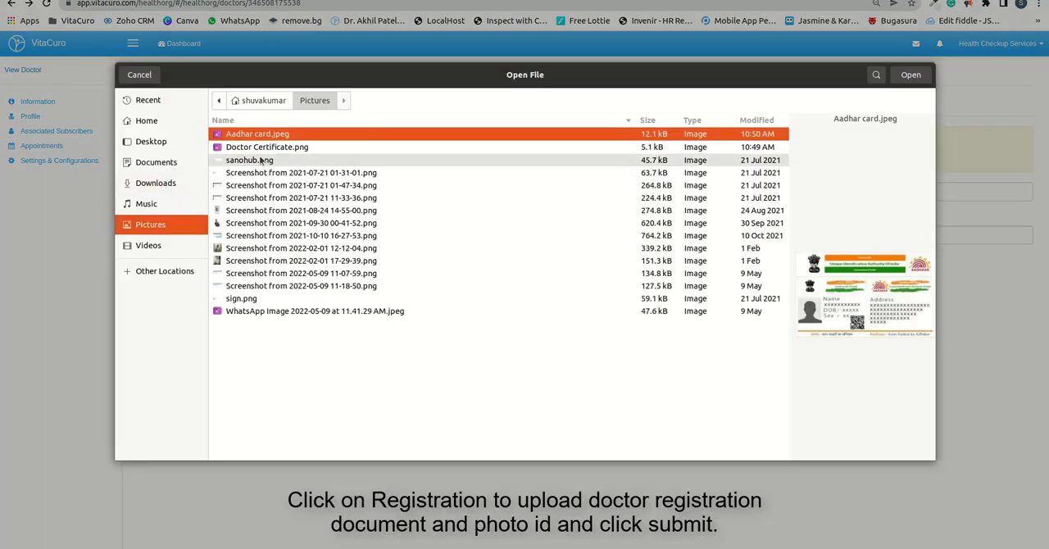
click(271, 148)
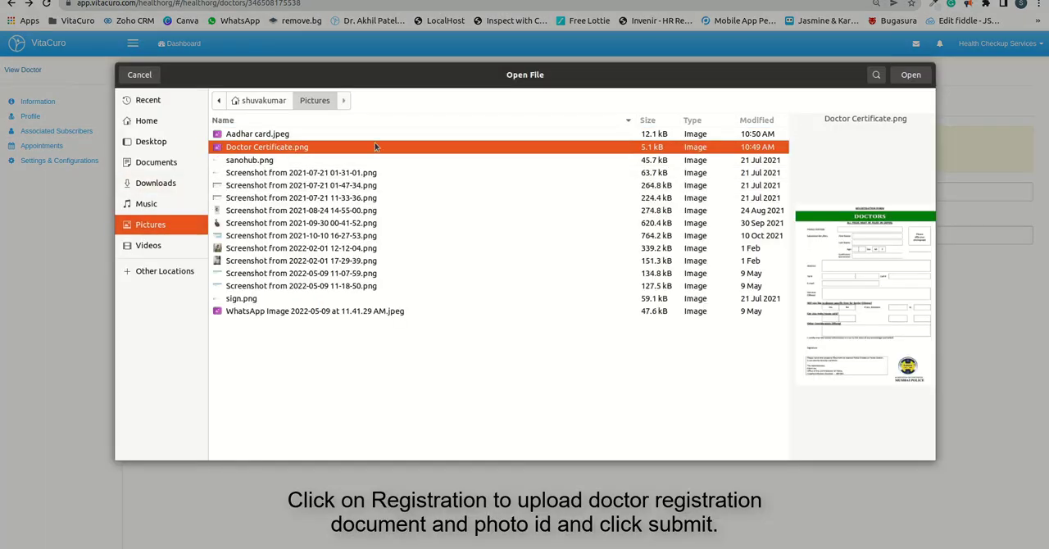
click(909, 75)
Step: Attach Aadhar card.jpeg as the doctor's photo ID and submit the registration details
click(318, 236)
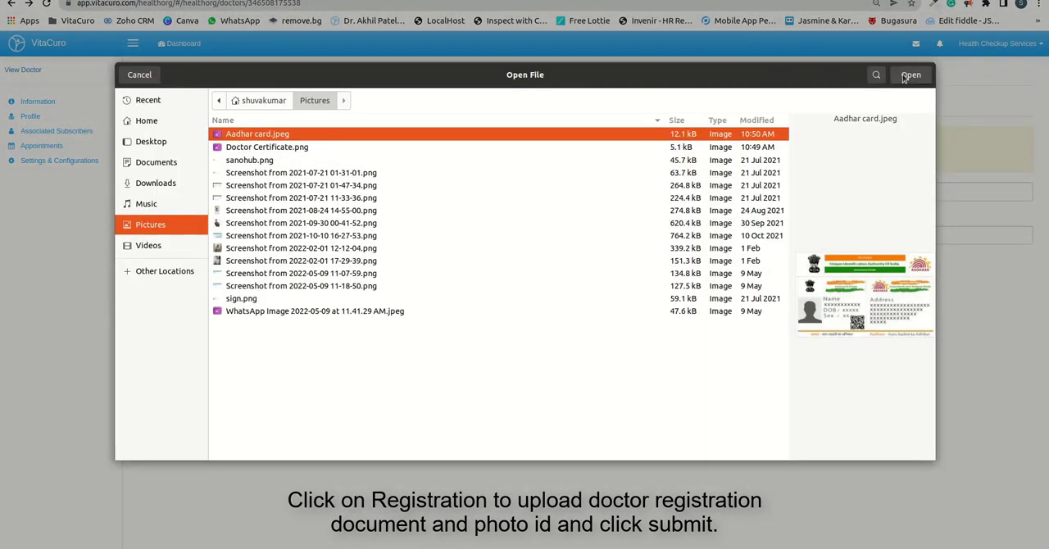
click(908, 75)
click(314, 280)
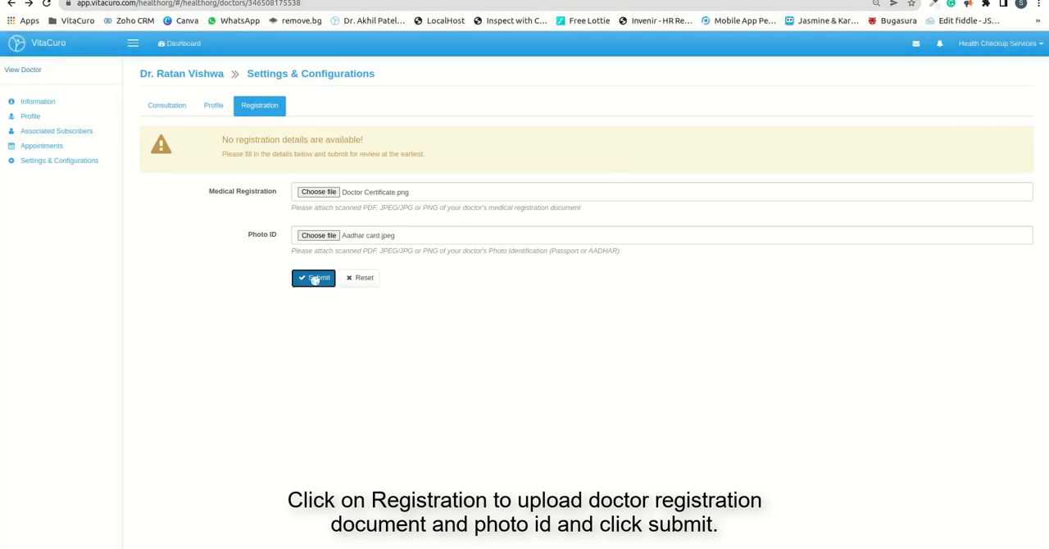